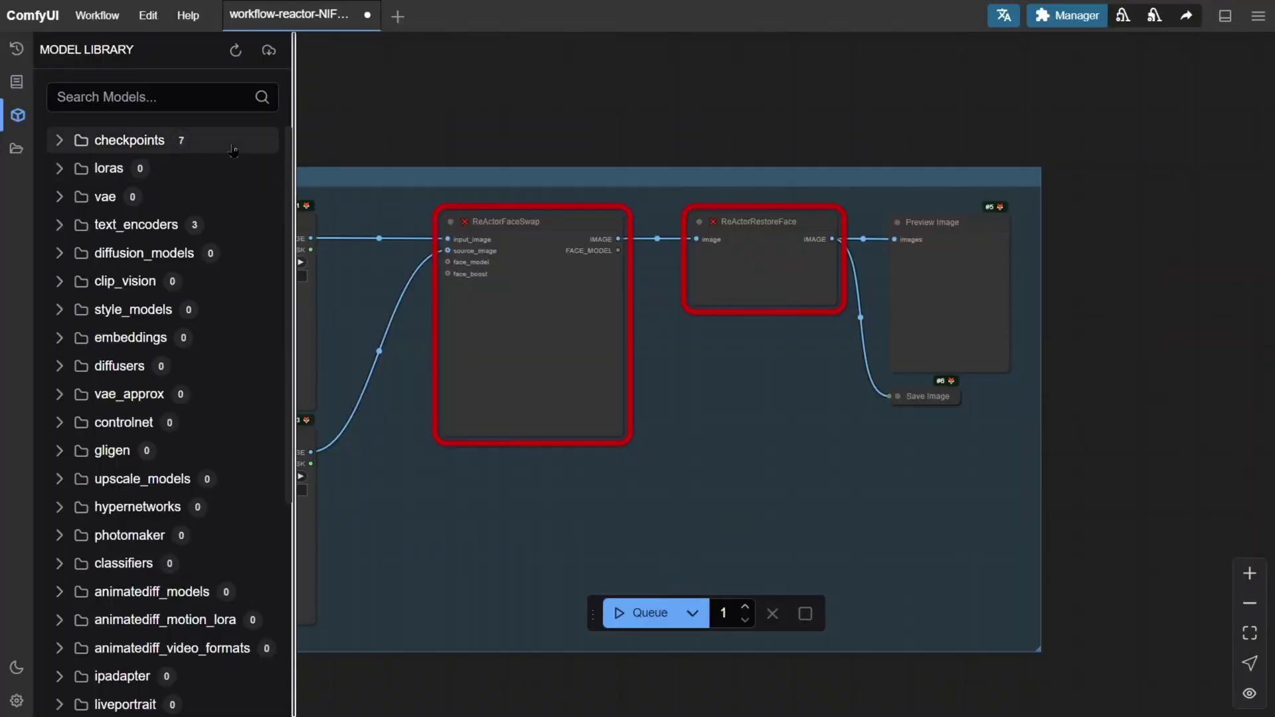
Step: Start the ComfyUI desktop setup from the Welcome to ComfyUI screen with Get Started
scroll(245, 156, "down", 5)
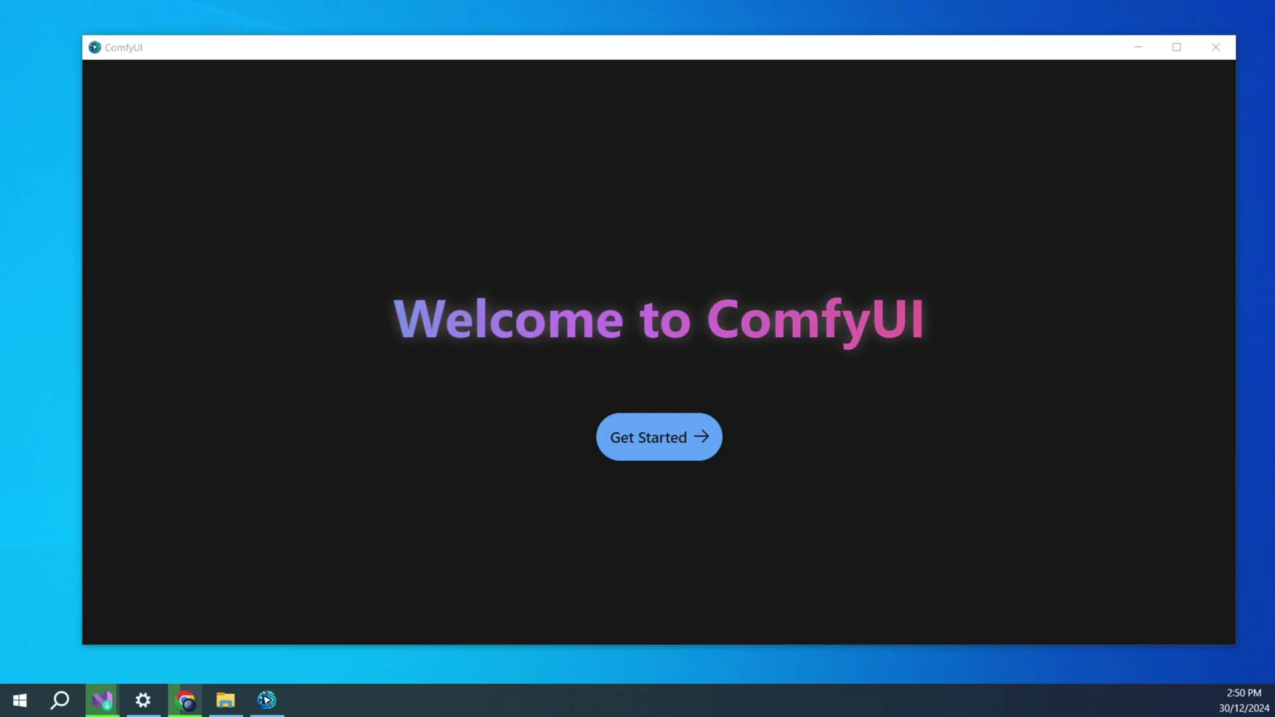
left_click(666, 445)
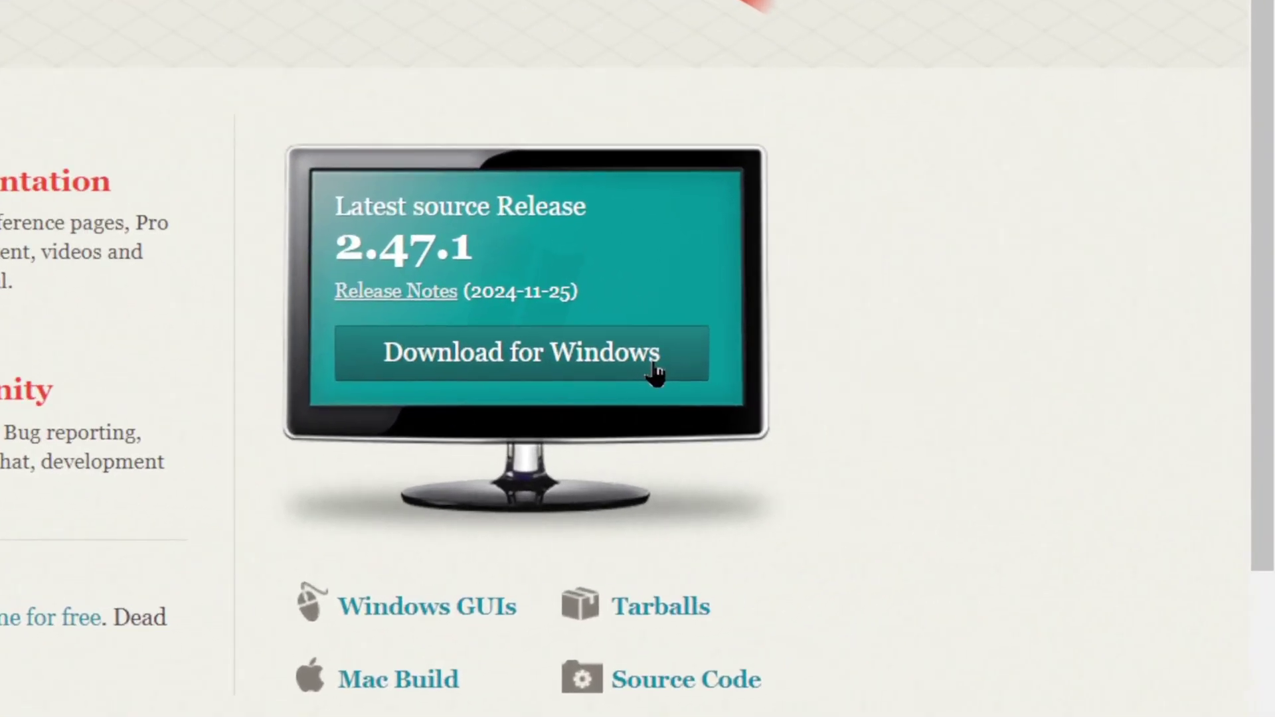
Step: Download the Git 2.47.1 64-bit Windows installer from git-scm.com
left_click(549, 358)
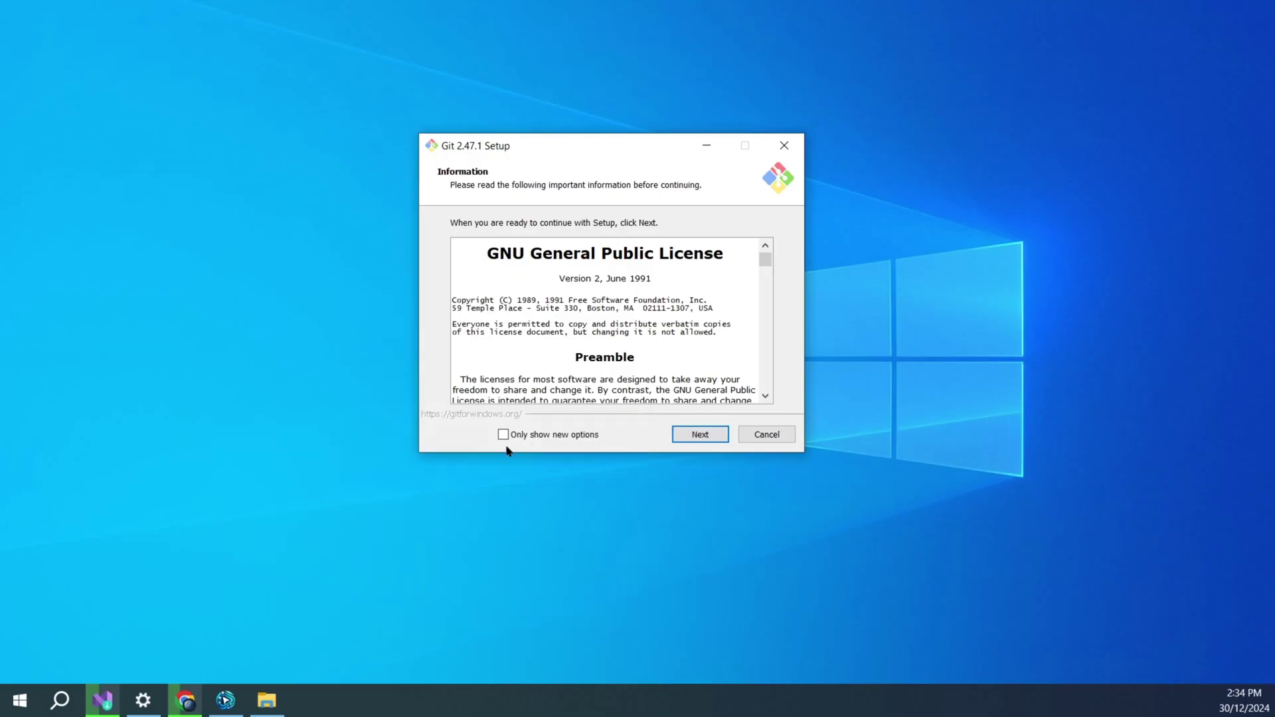
Step: Install Git 2.47.1 with the license accepted and default components, then answer the exit prompt
left_click(703, 436)
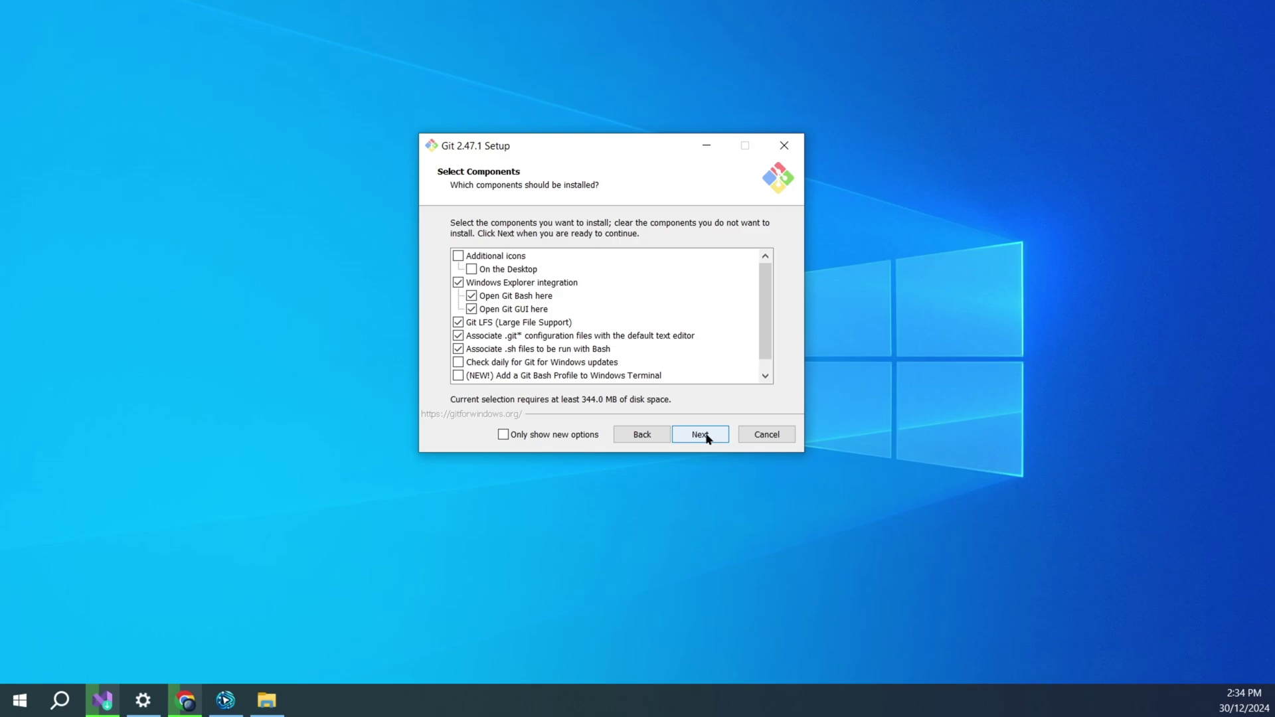
left_click(707, 437)
left_click(706, 437)
left_click(706, 437)
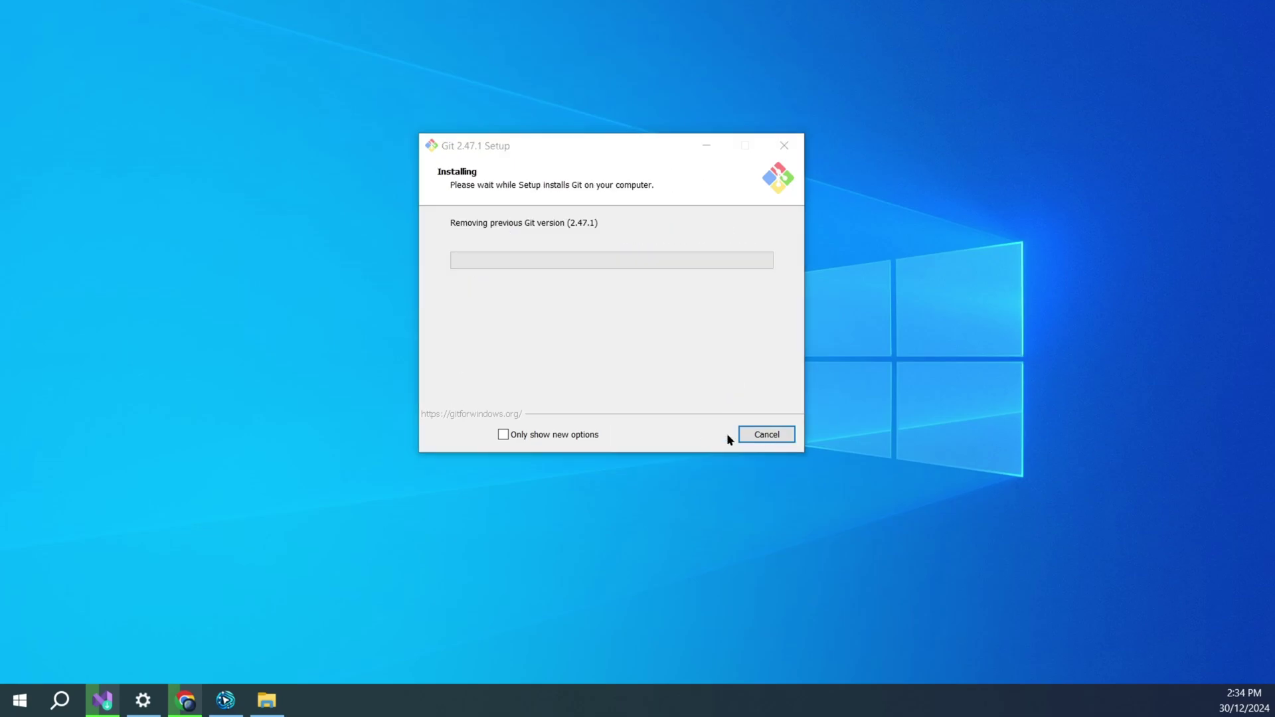
left_click(767, 434)
left_click(704, 437)
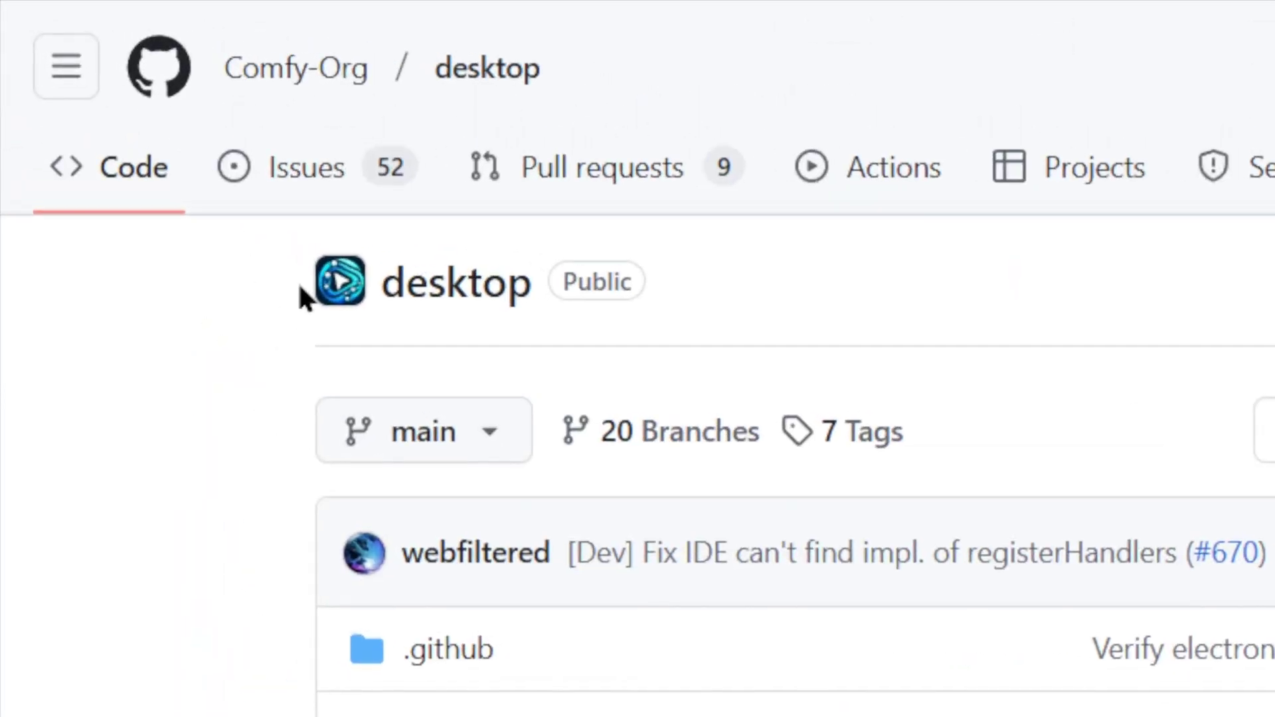
Step: Open the v0.4.7 Latest release of the Comfy-Org/desktop repository on GitHub
scroll(951, 419, "down", 3)
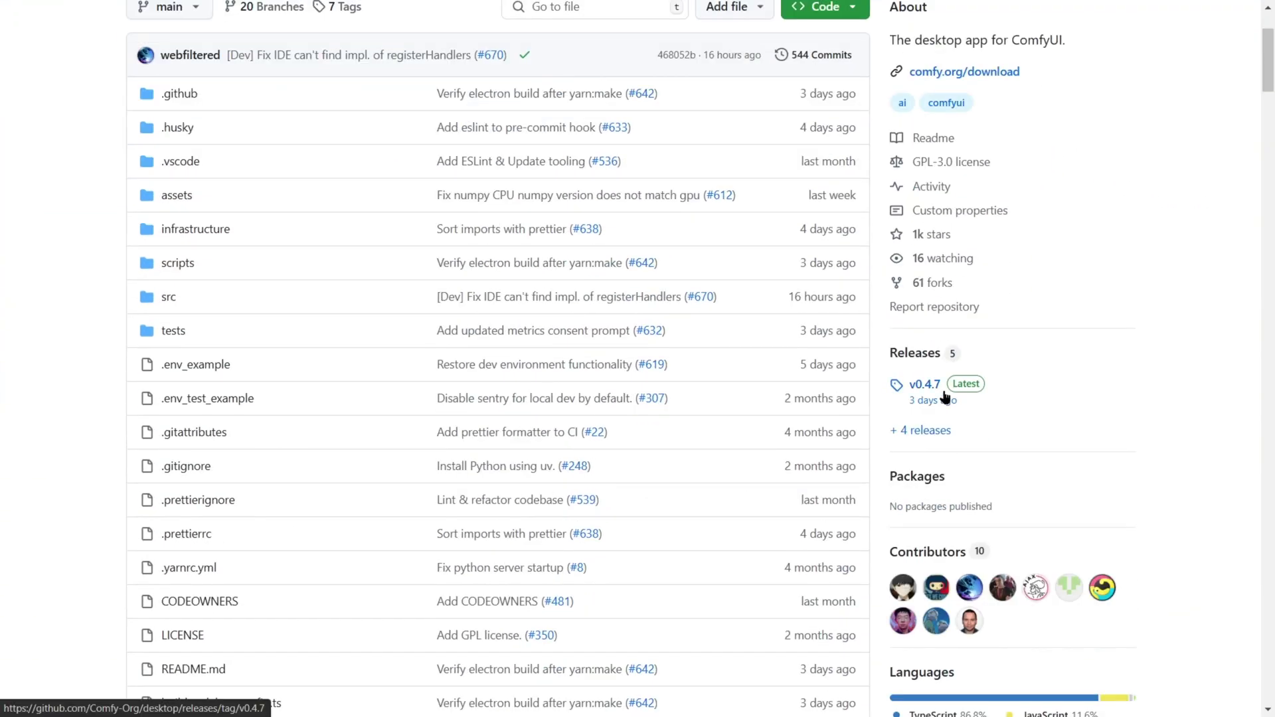
left_click(945, 397)
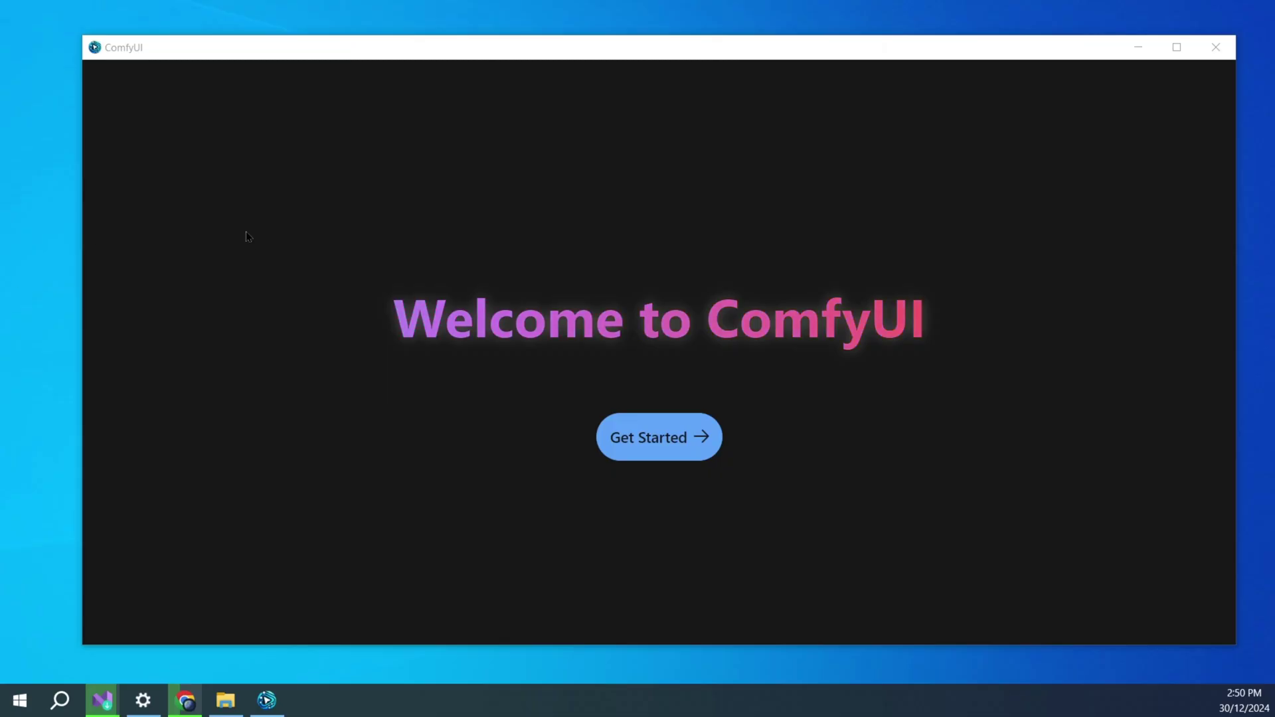
Step: Begin ComfyUI setup with Get Started to reach the Select GPU step
left_click(669, 445)
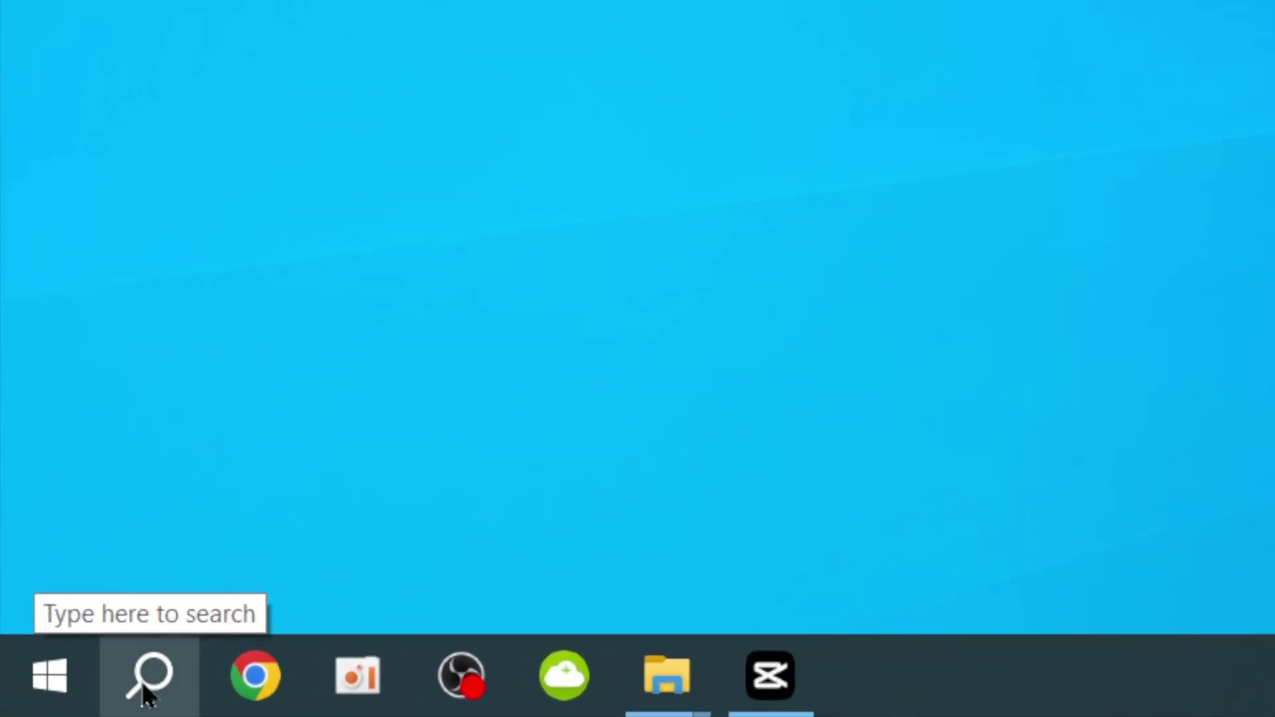
Step: Check Device Manager's Display adapters, finding the NVIDIA GeForce RTX 4090
left_click(111, 701)
type("device manager")
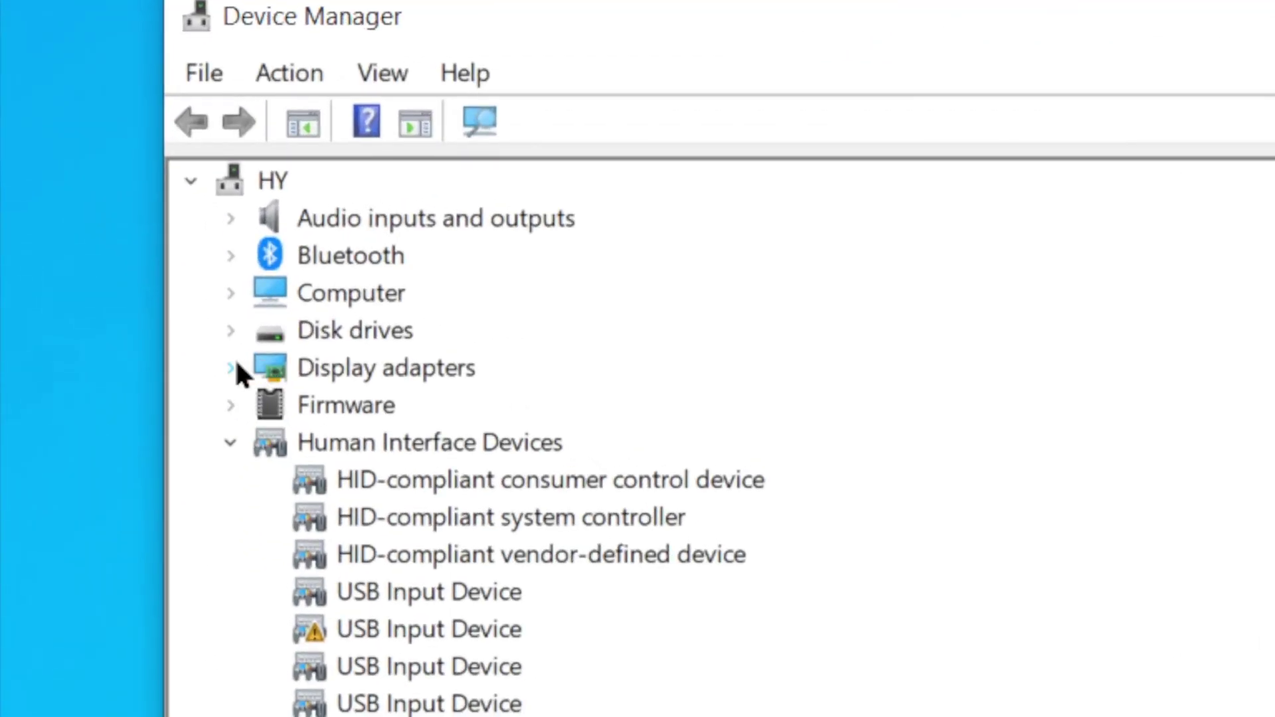
left_click(231, 368)
left_click(389, 381)
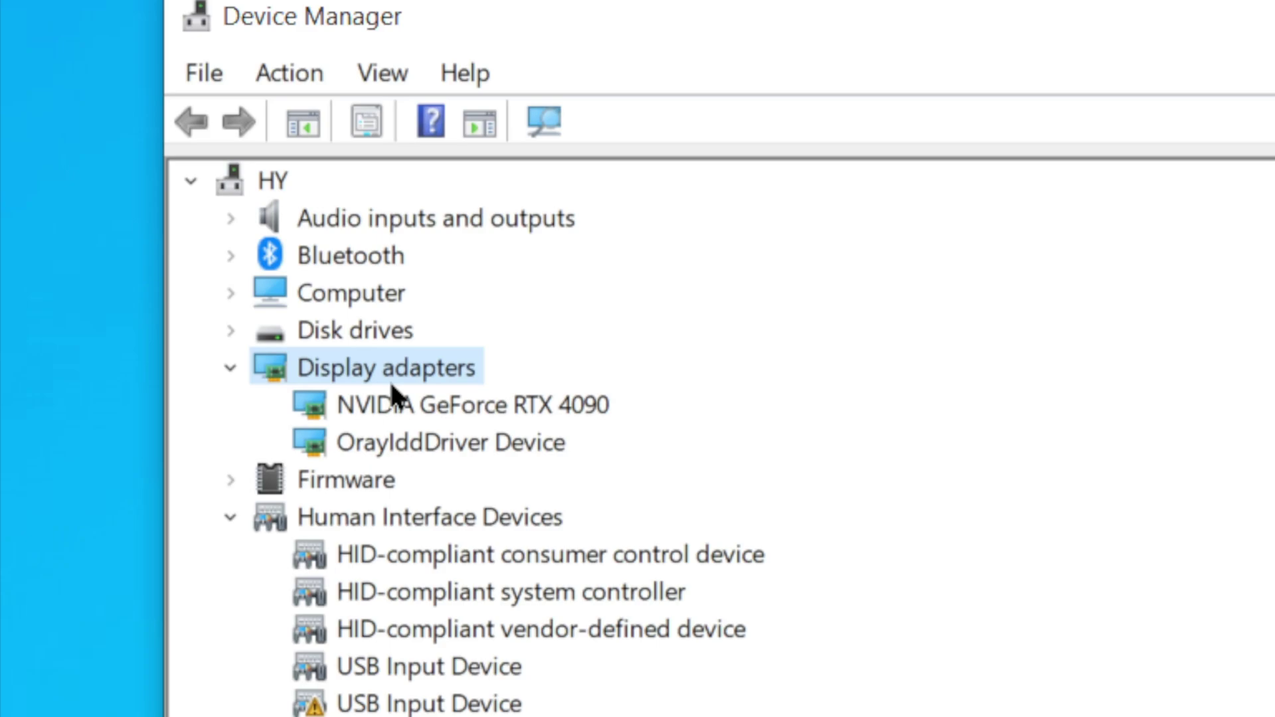
left_click(499, 414)
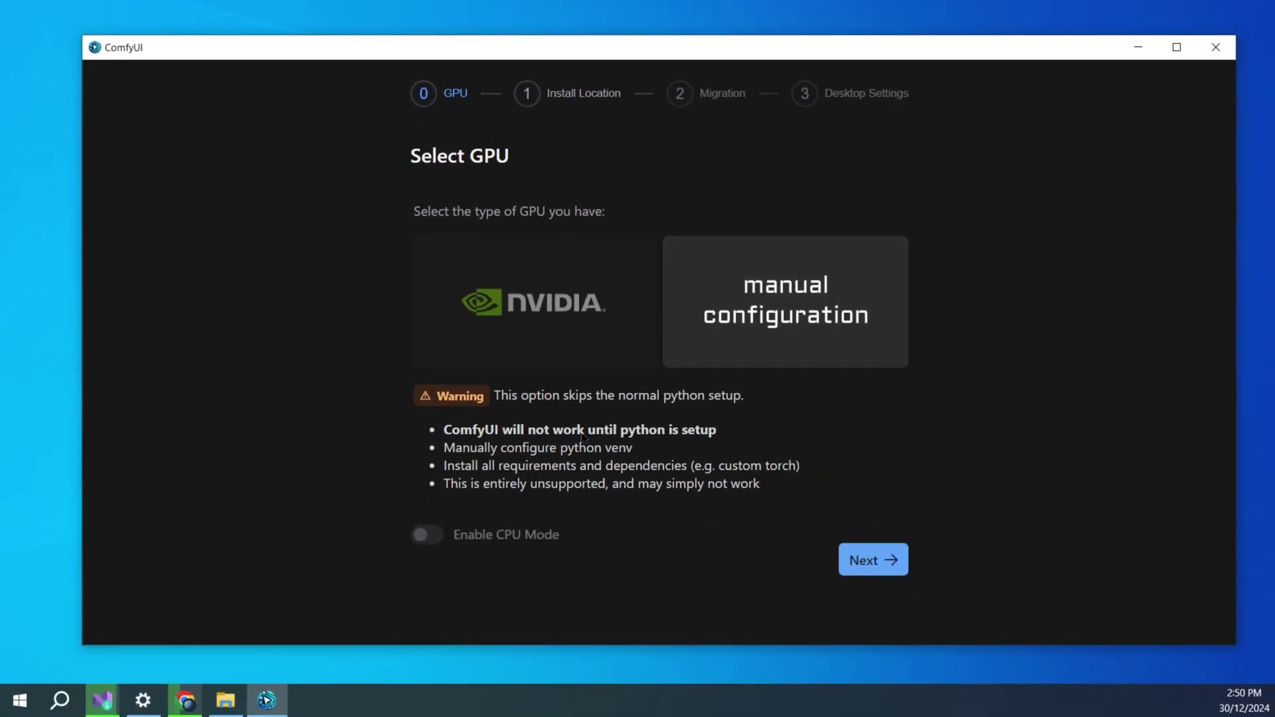
Step: Turn on Enable CPU Mode on ComfyUI's Select GPU page
left_click(440, 541)
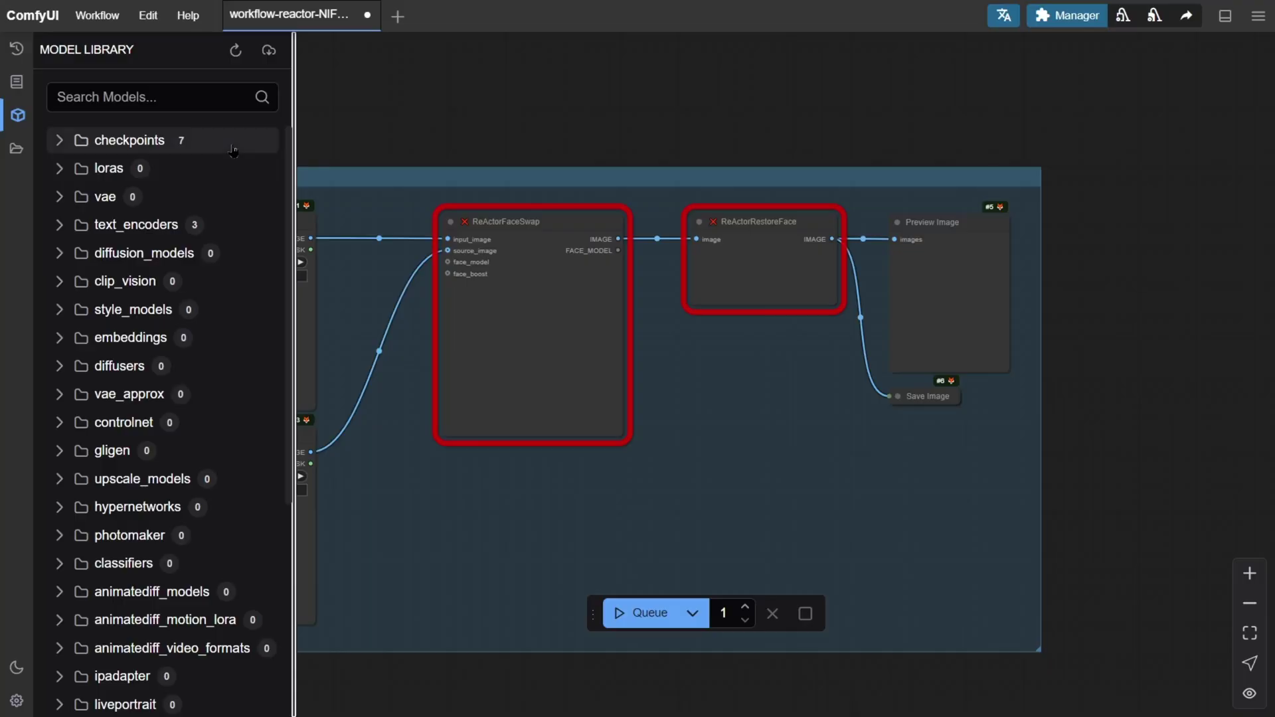
Step: Open ComfyUI Manager and browse its custom node list for the missing ReActor nodes
scroll(232, 150, "down", 3)
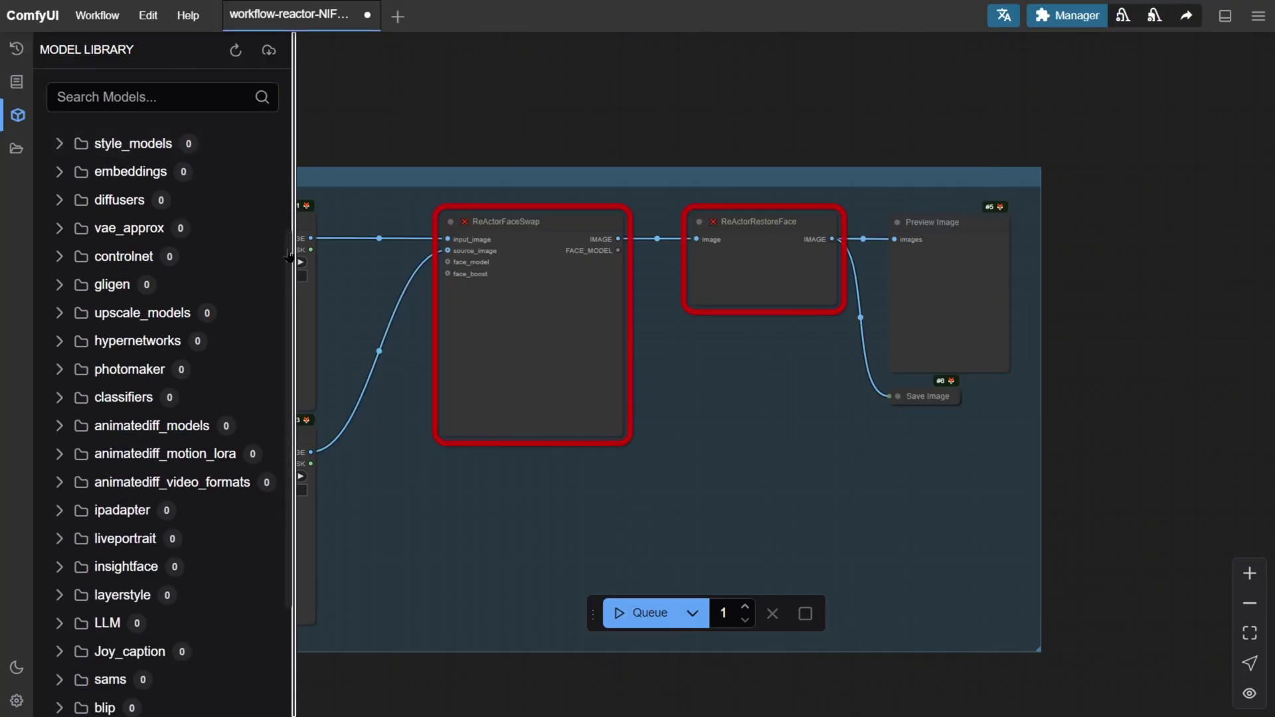
left_click_drag(290, 256, 293, 174)
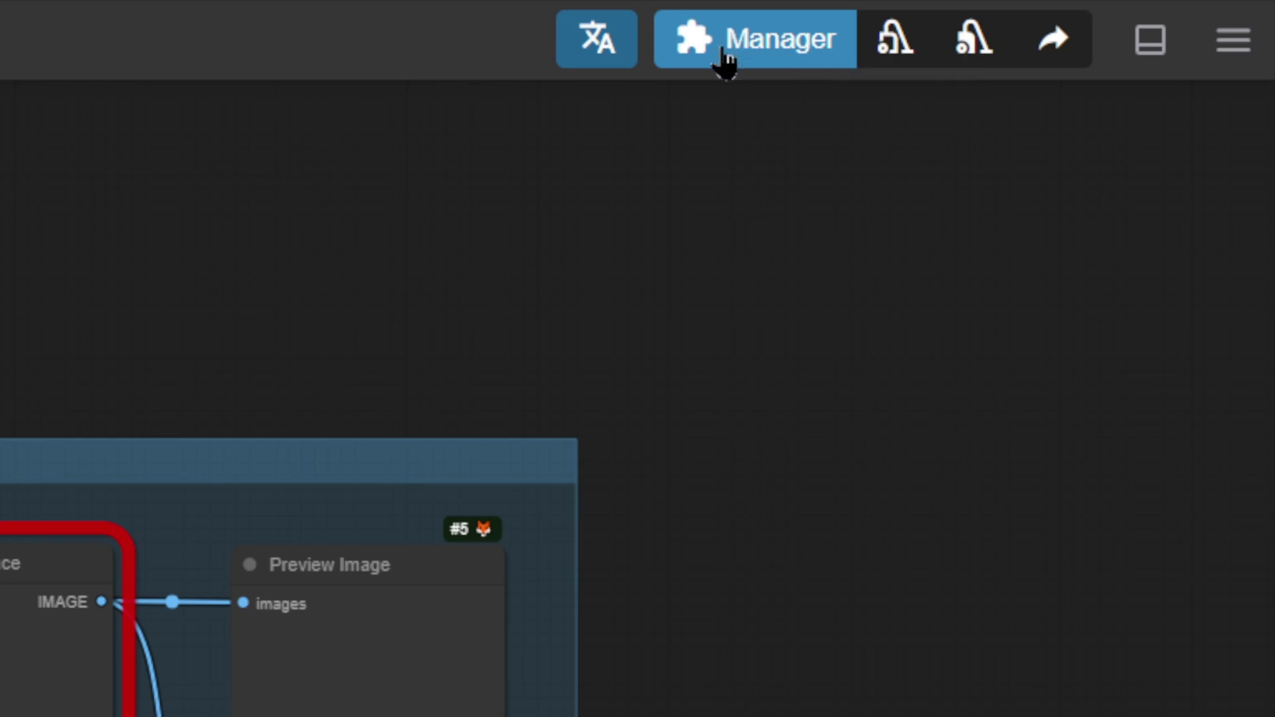
left_click(767, 50)
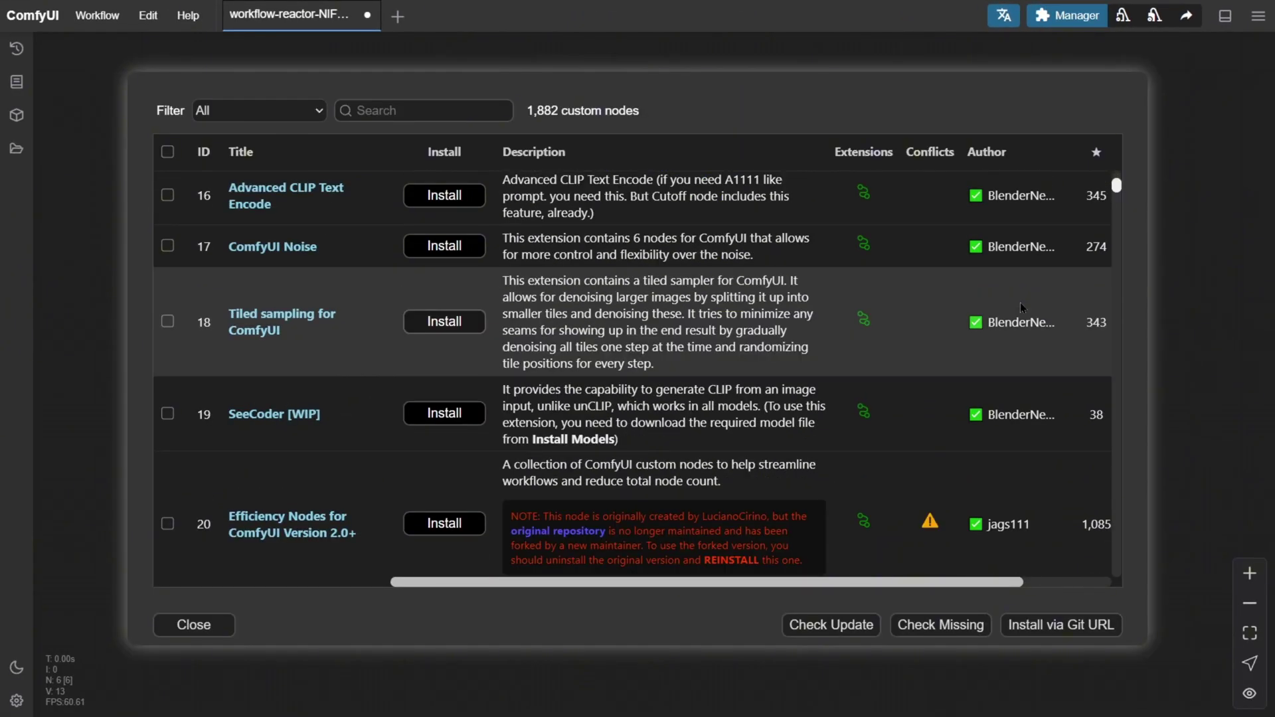
scroll(1021, 304, "down", 20)
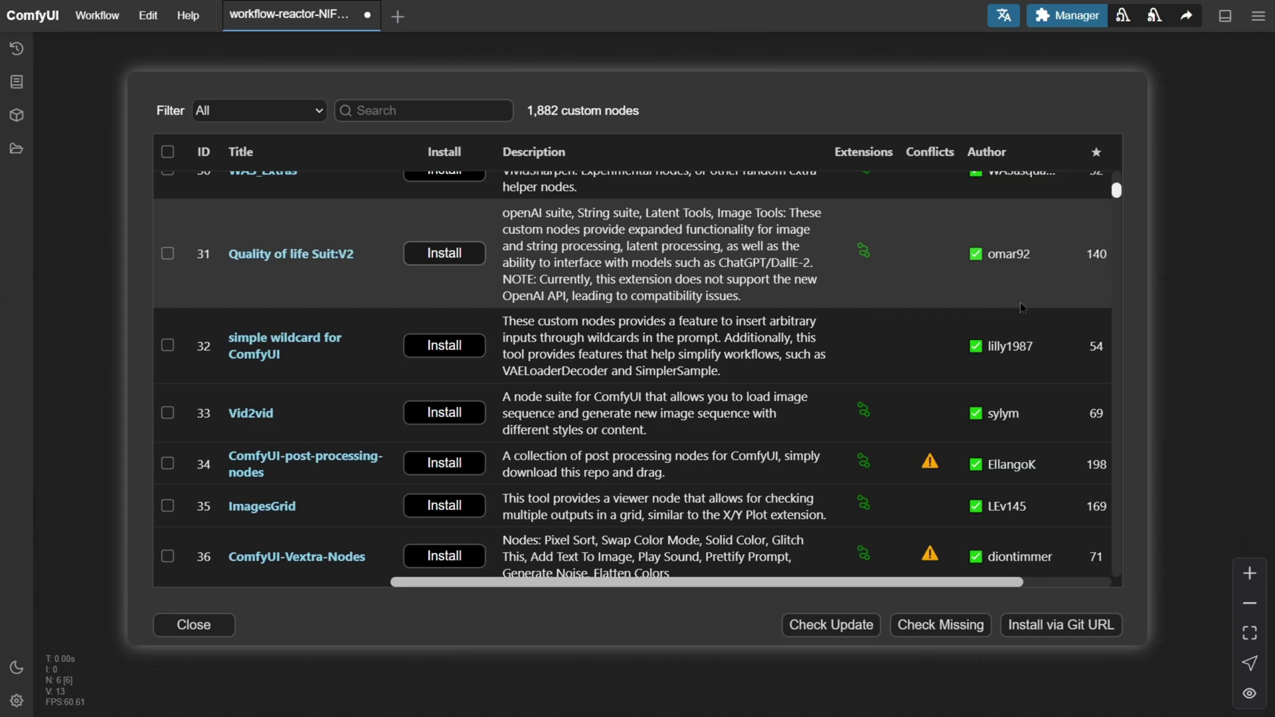
scroll(1021, 304, "down", 10)
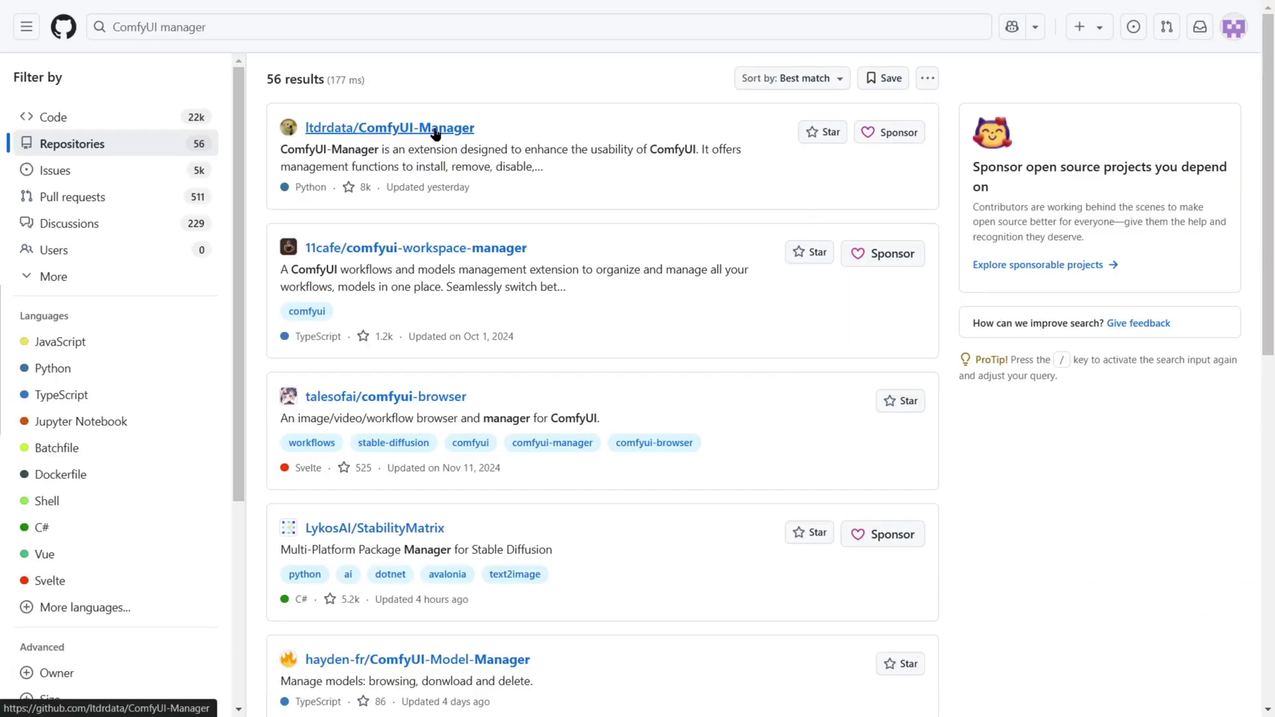
Step: Open the ltdrdata/ComfyUI-Manager repository from the GitHub search results
left_click(435, 130)
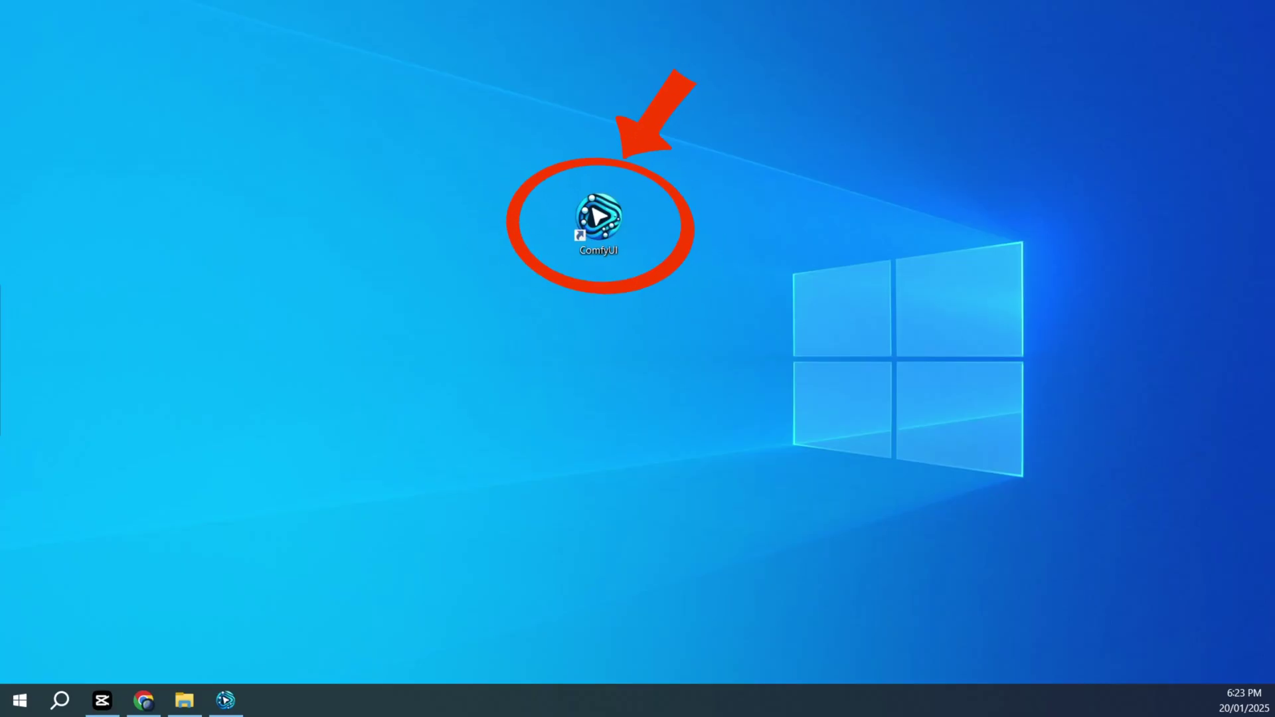
Step: Go from the ComfyUI shortcut's file location into resources > ComfyUI > custom_nodes
right_click(604, 213)
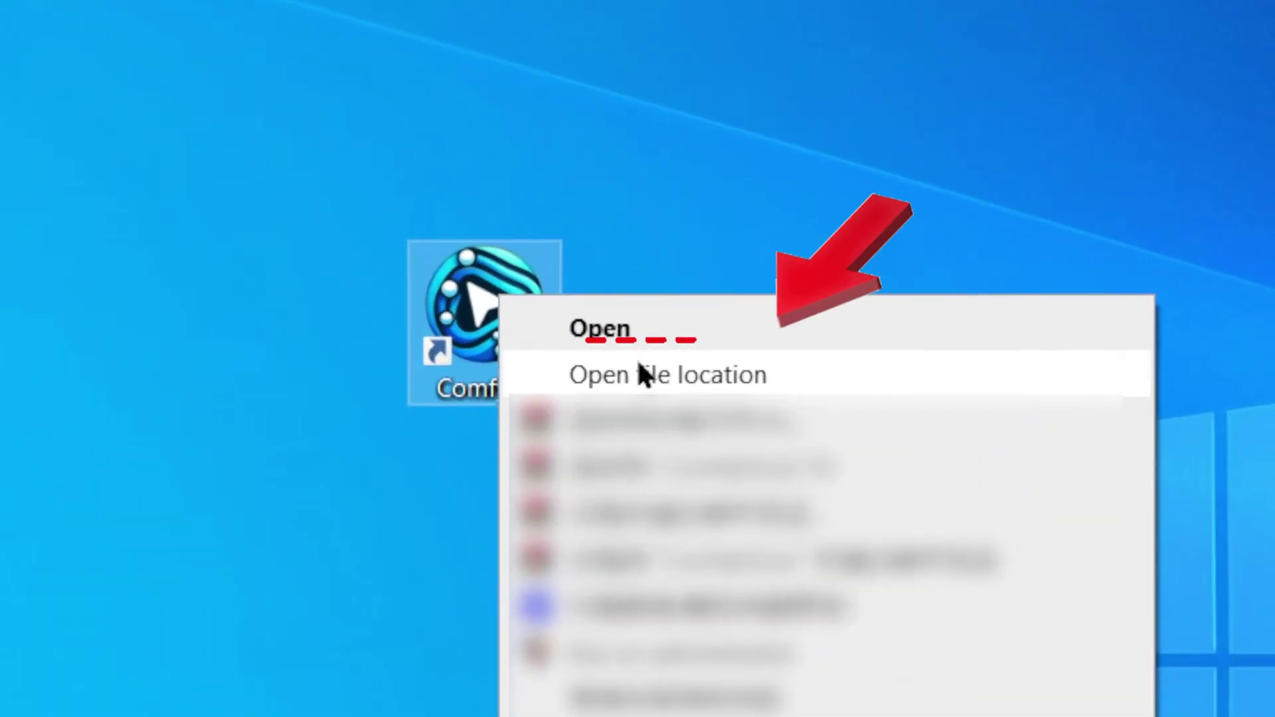
left_click(735, 380)
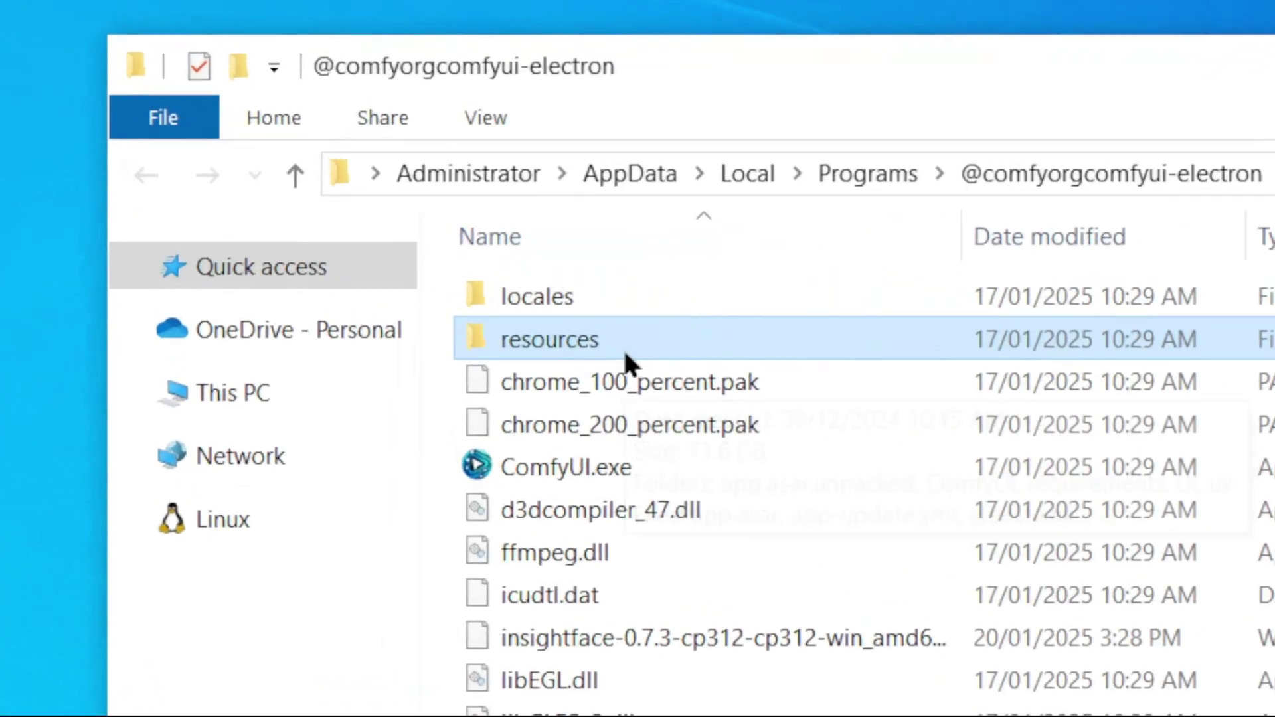
double_click(635, 357)
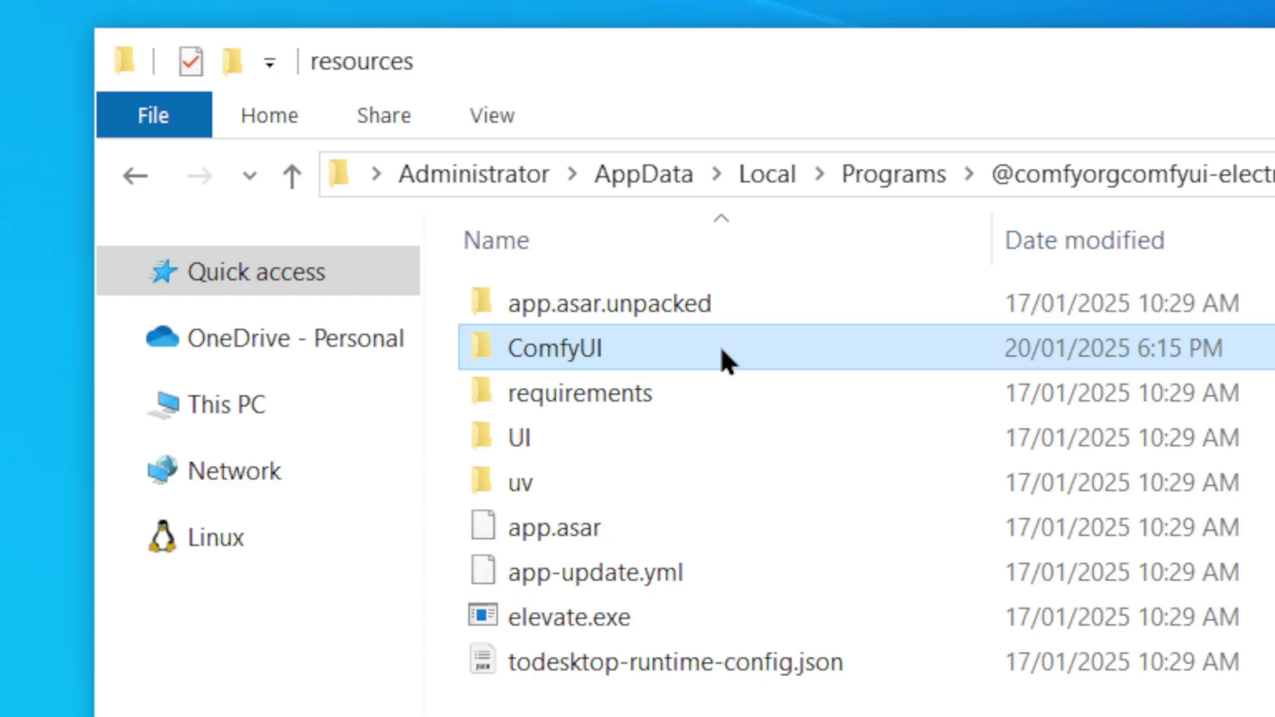
double_click(724, 352)
scroll(654, 569, "down", 2)
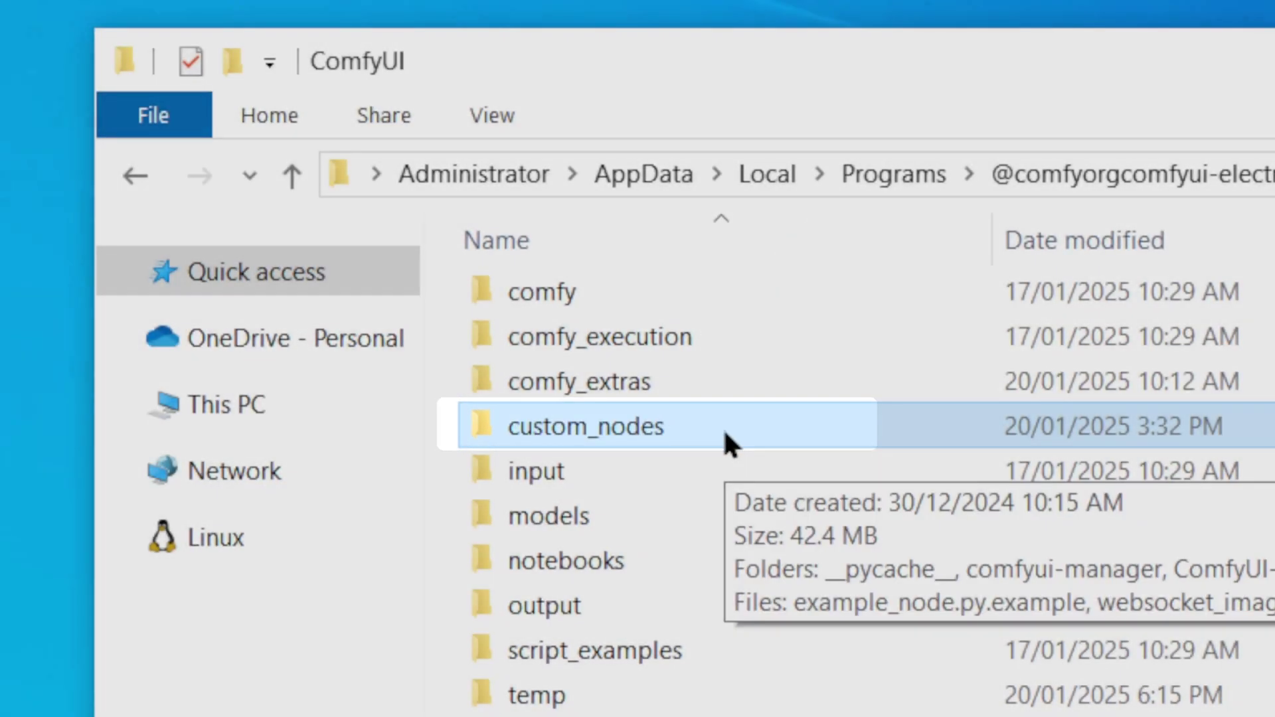
double_click(728, 439)
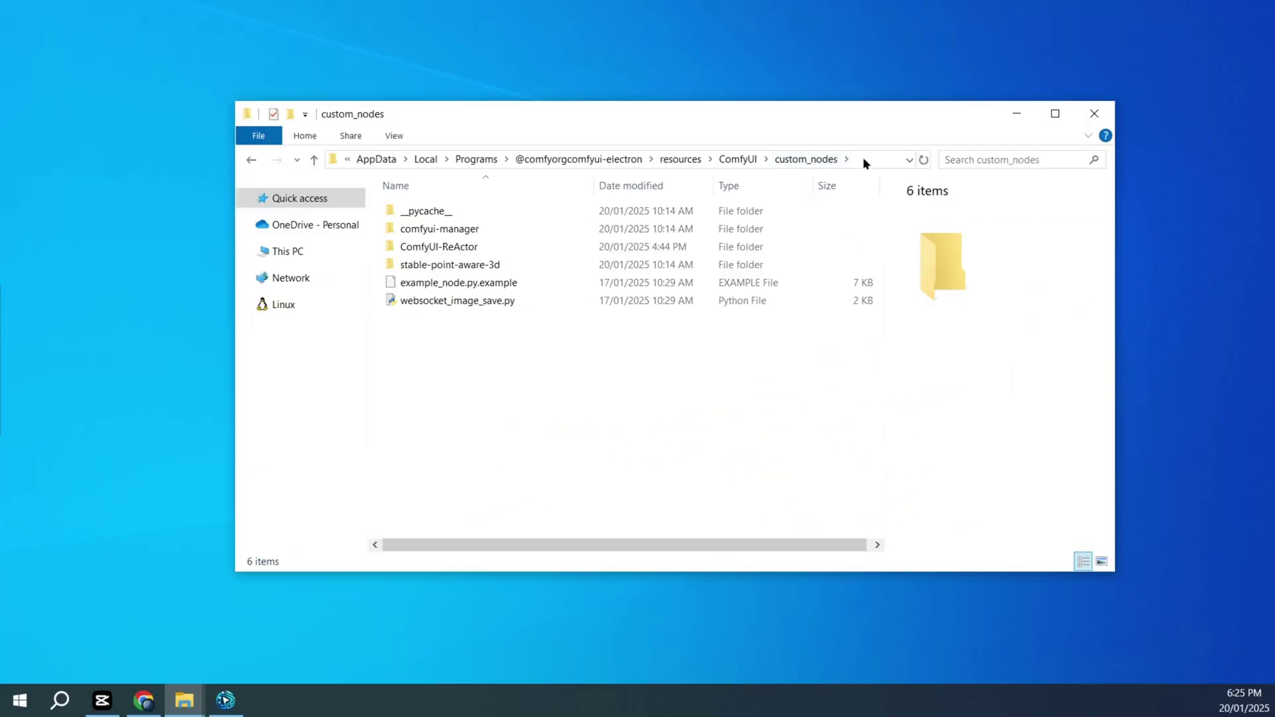
Step: Open a Command Prompt in custom_nodes by entering cmd in the address bar
left_click(1132, 299)
type("cmd")
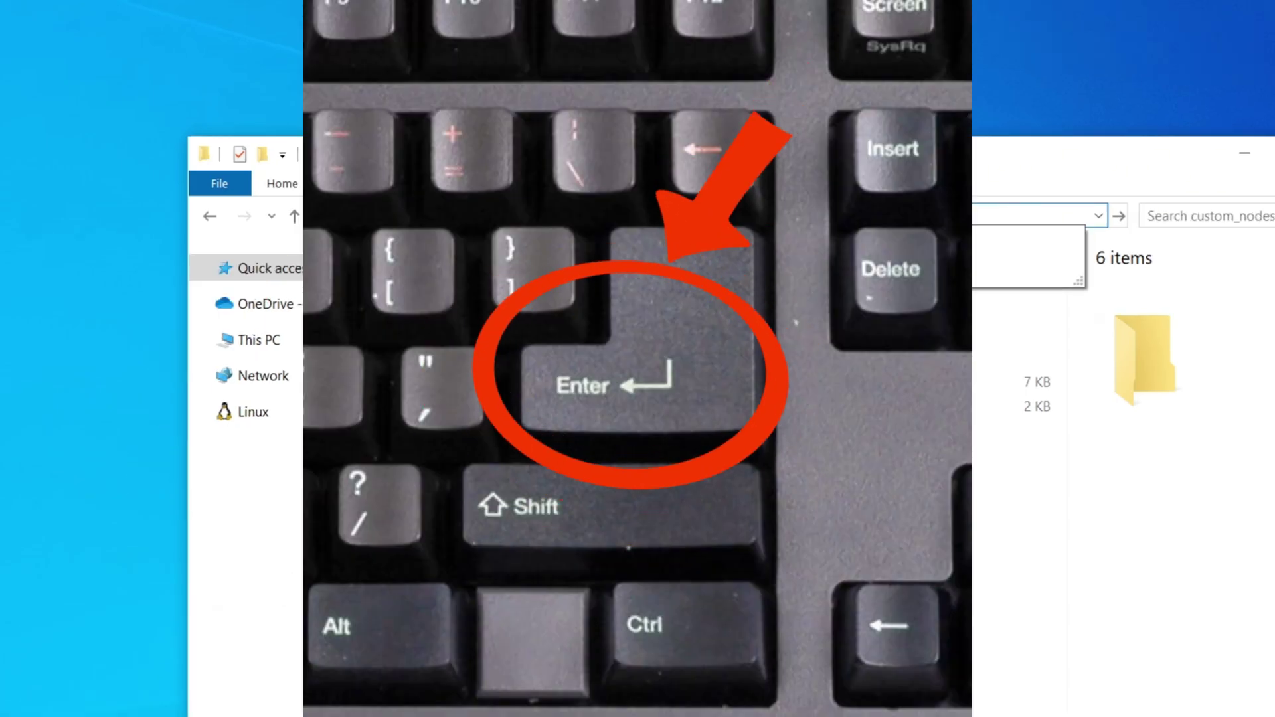
key("Return")
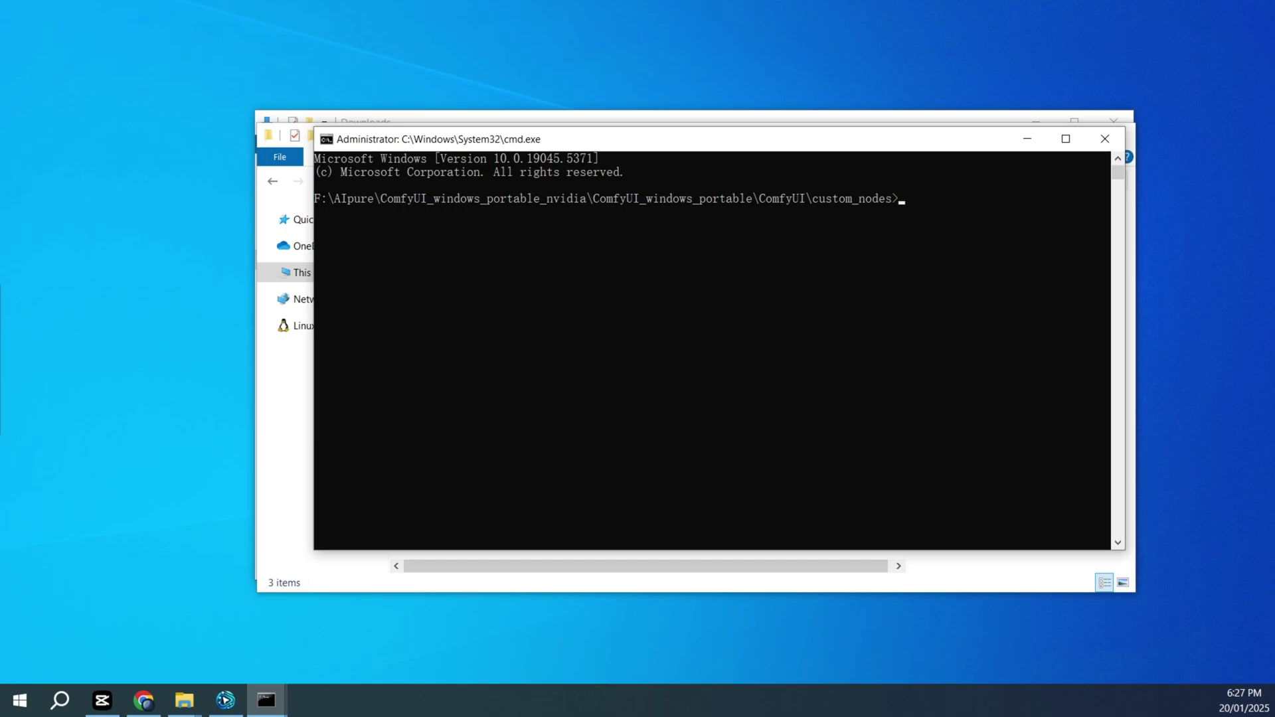
Step: Copy the ComfyUI-Manager git clone command from the README and run it in custom_nodes
type("git clone https://github.com/ltdrdata/ComfyUI-Manager comfyui-manager")
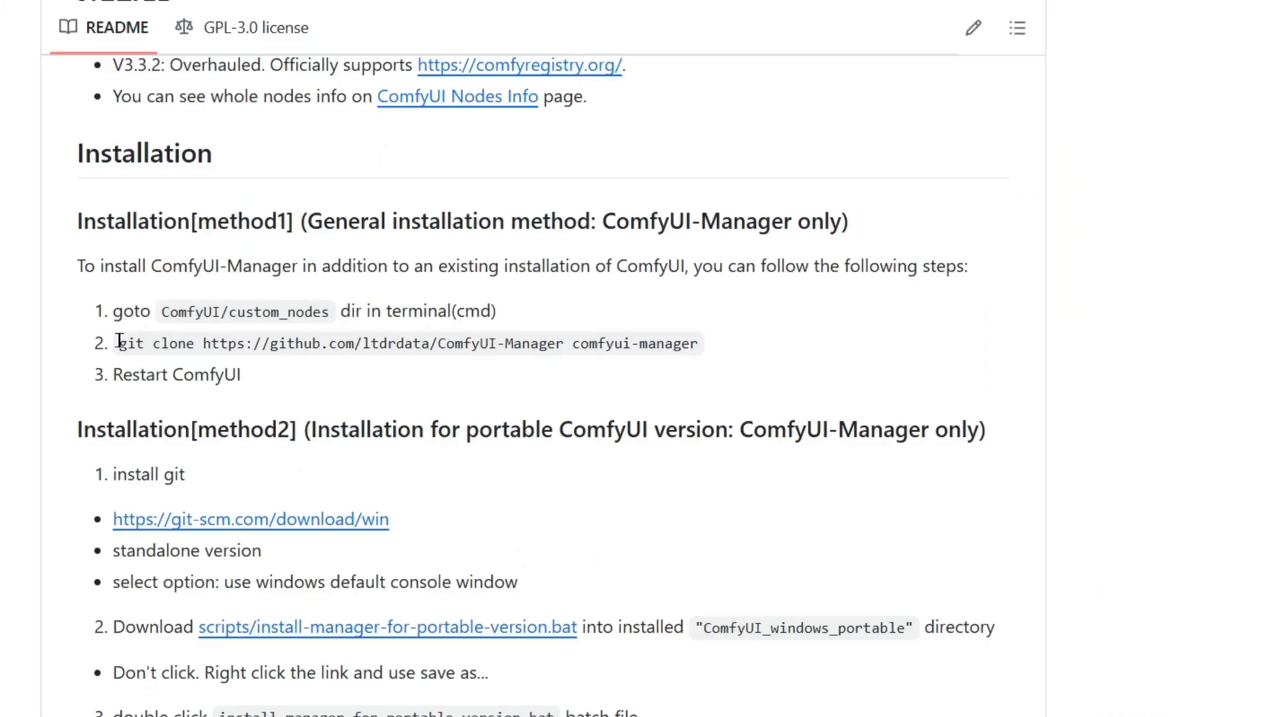
left_click_drag(120, 341, 700, 343)
right_click(651, 352)
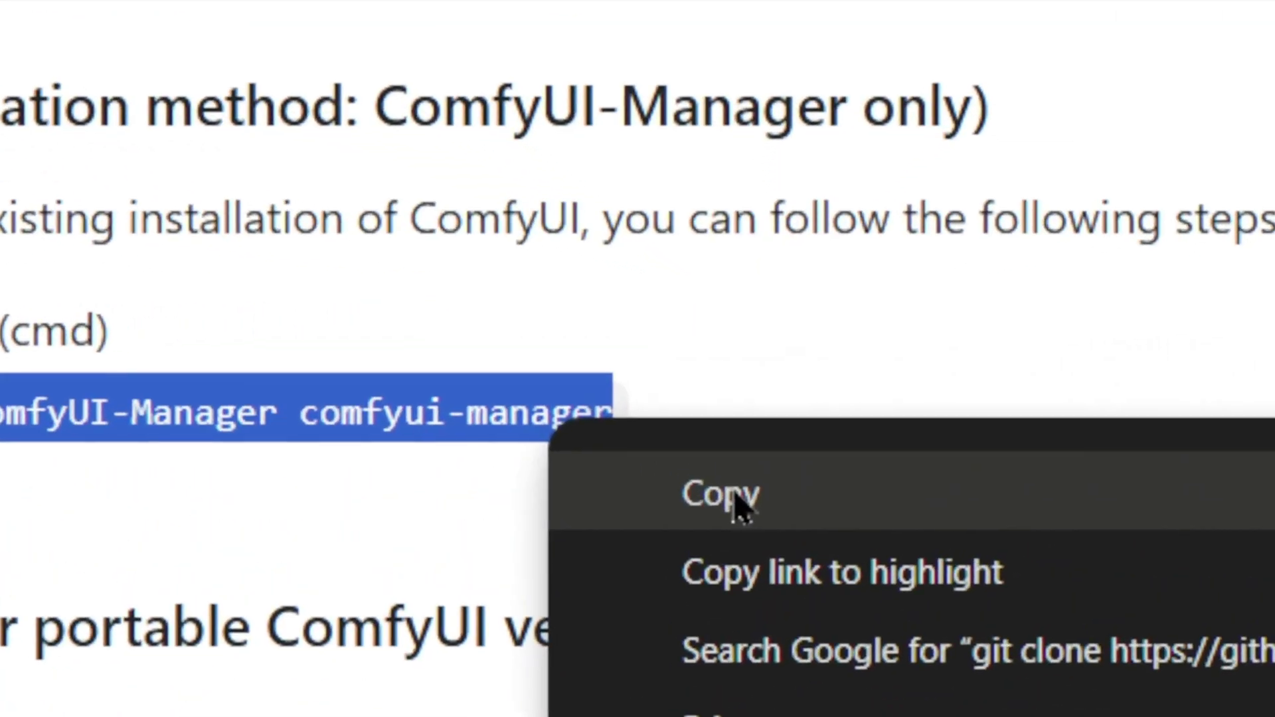
left_click(730, 375)
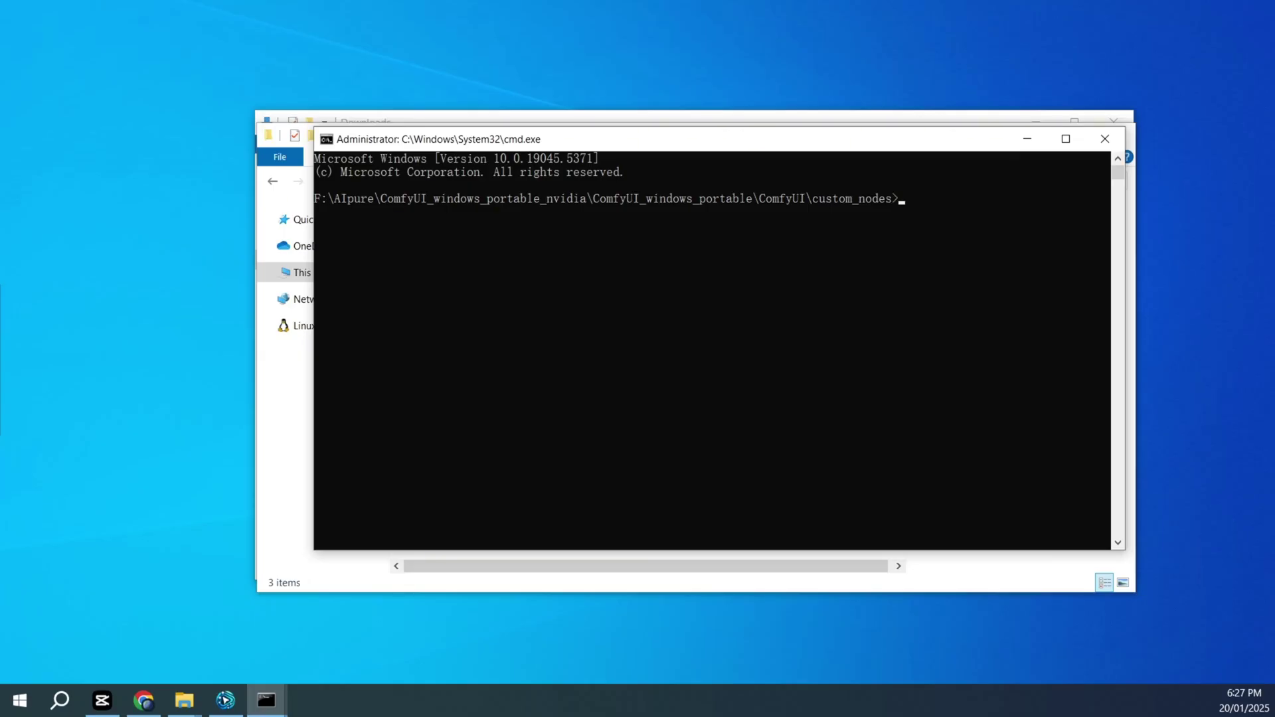
key("ctrl+v")
key("Return")
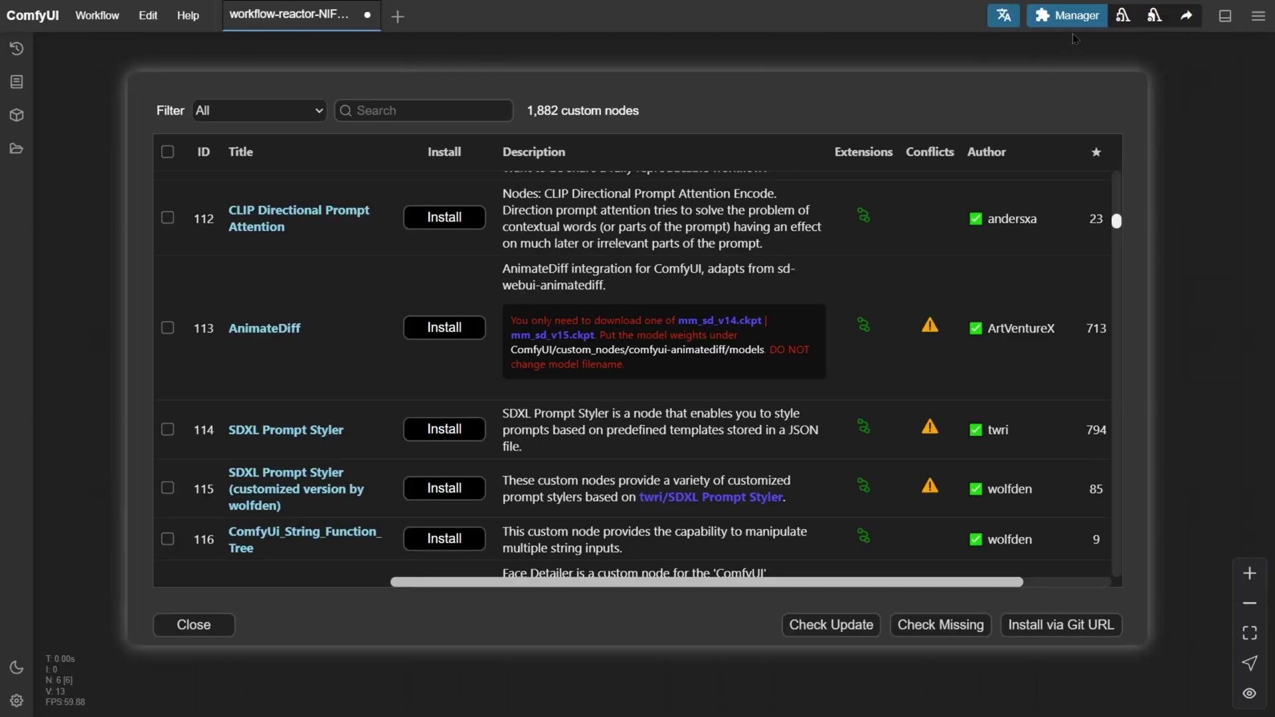
Step: Open the Manager's Custom Nodes Manager and scroll through the list of installable node packs
left_click(1073, 32)
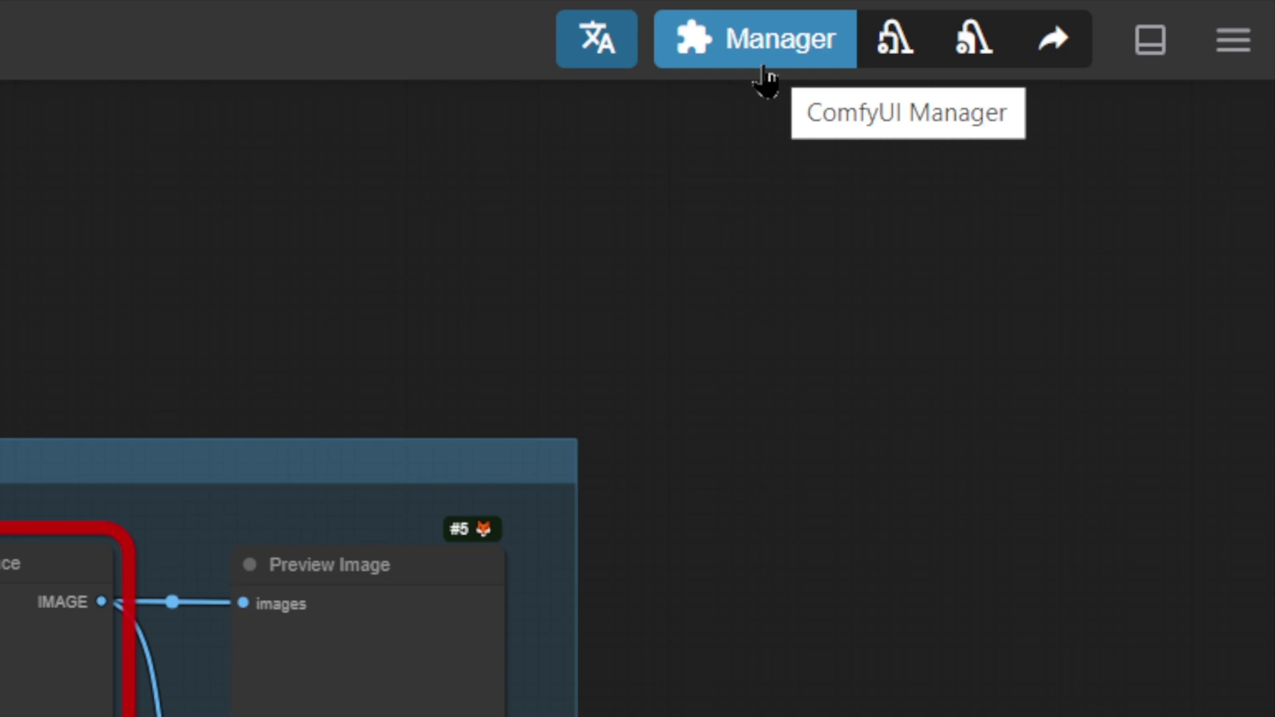
left_click(764, 66)
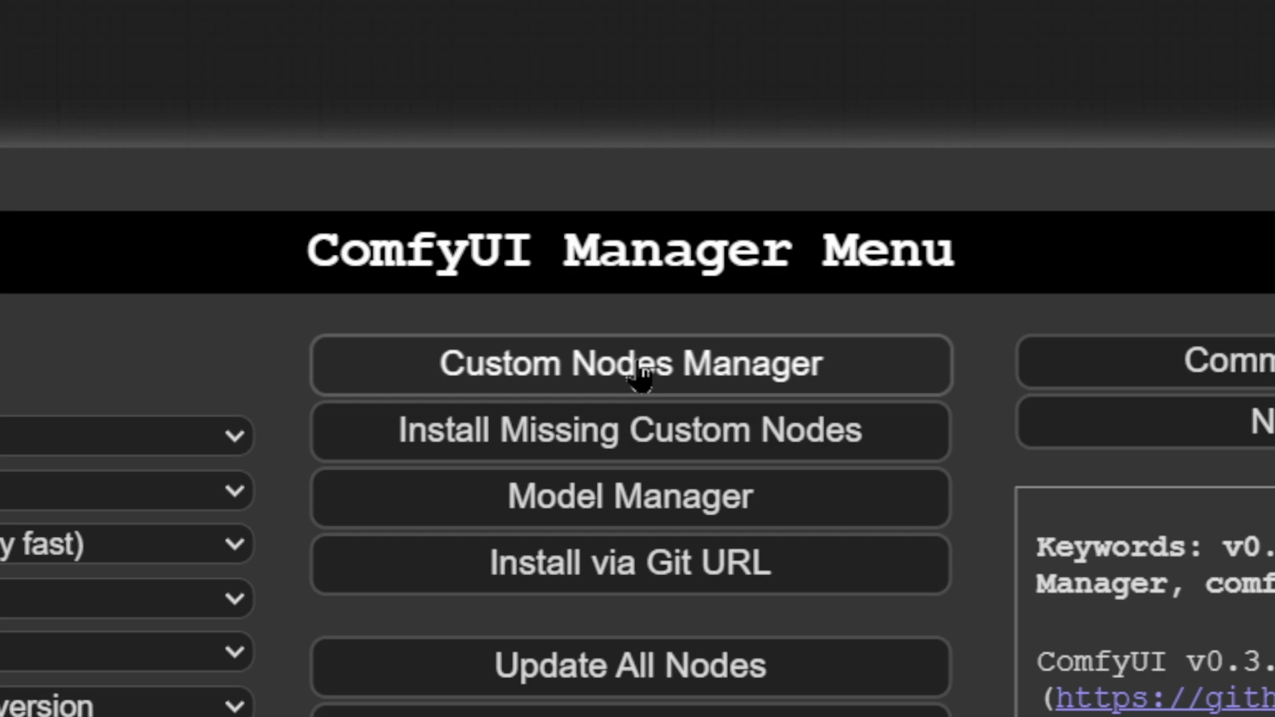
left_click(639, 377)
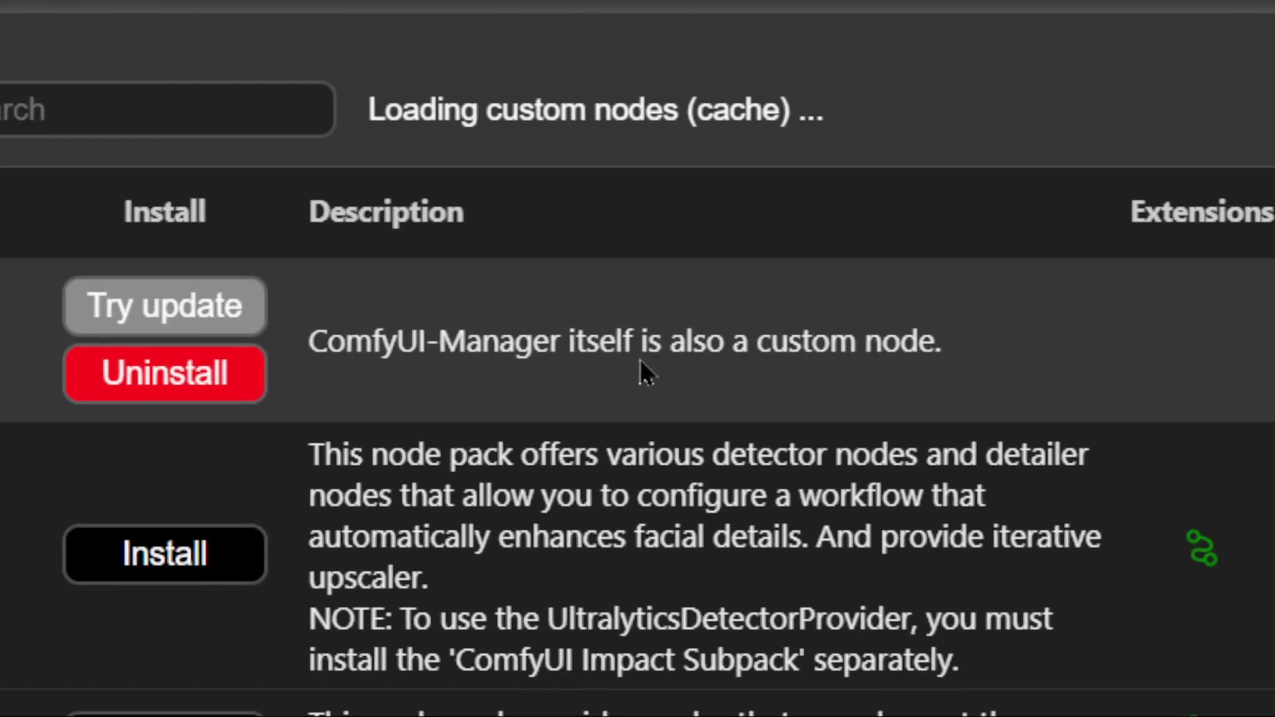
scroll(637, 216, "down", 20)
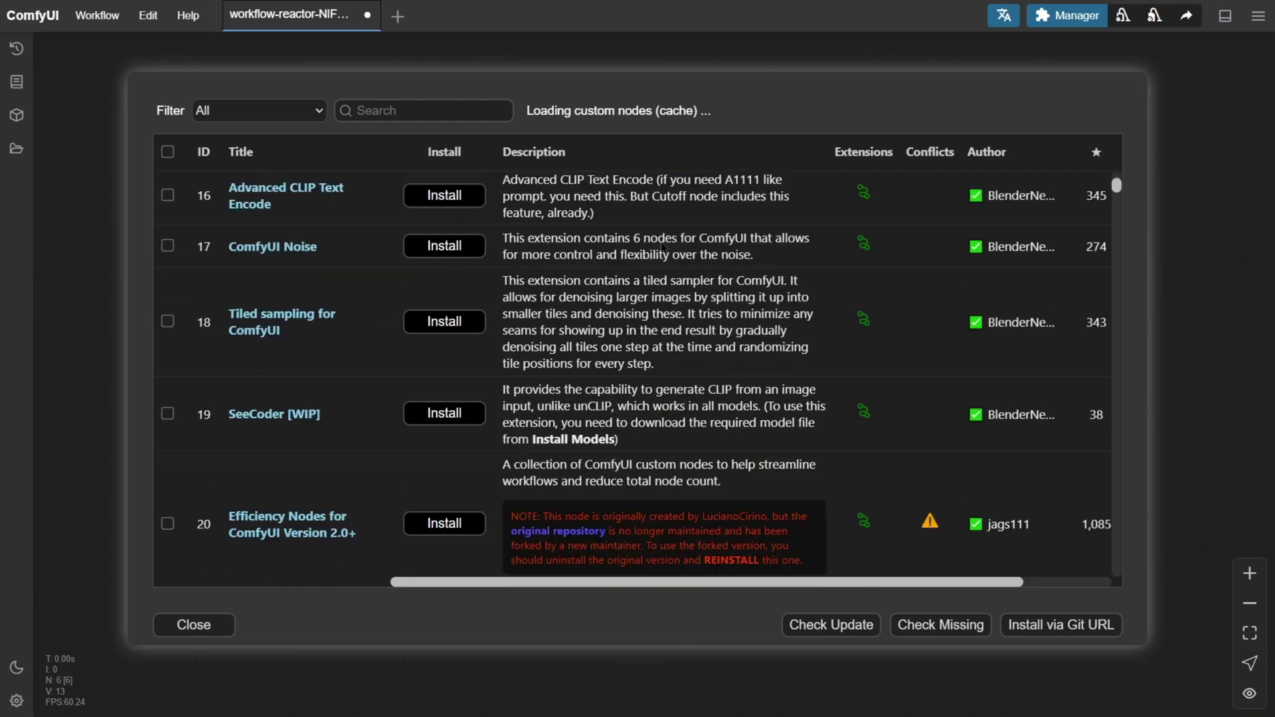
scroll(662, 248, "down", 2)
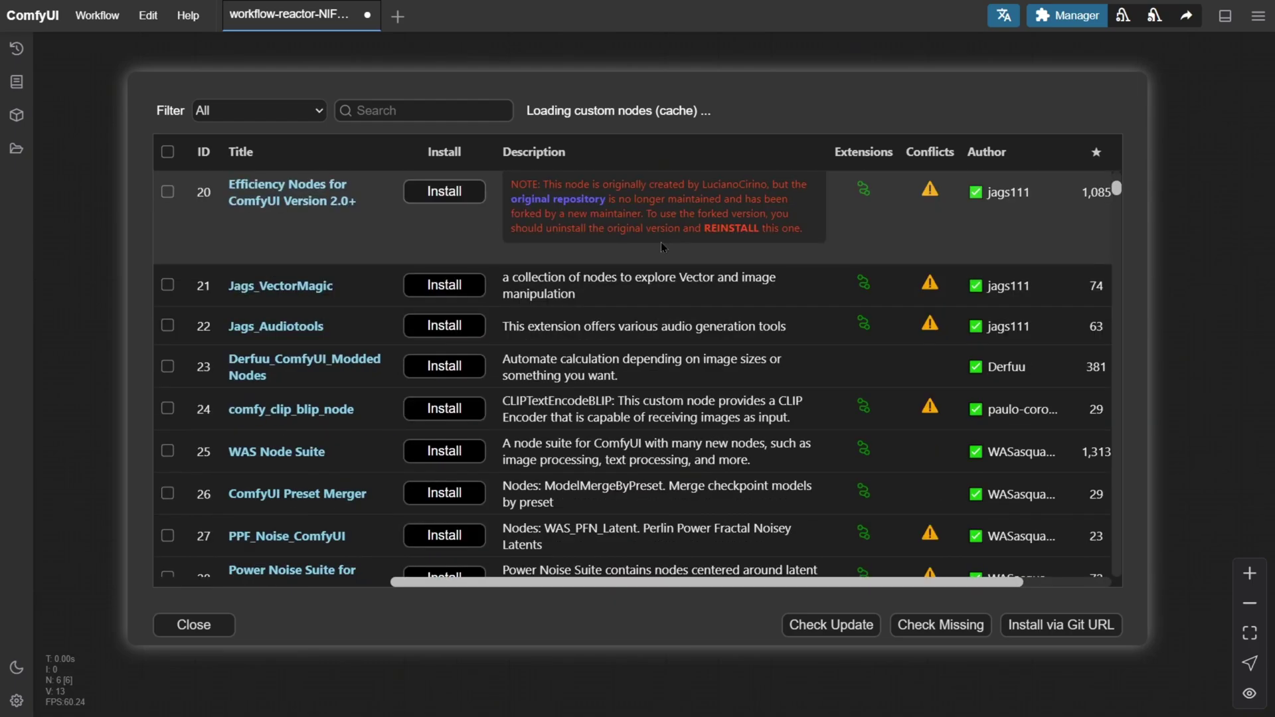
scroll(660, 245, "up", 8)
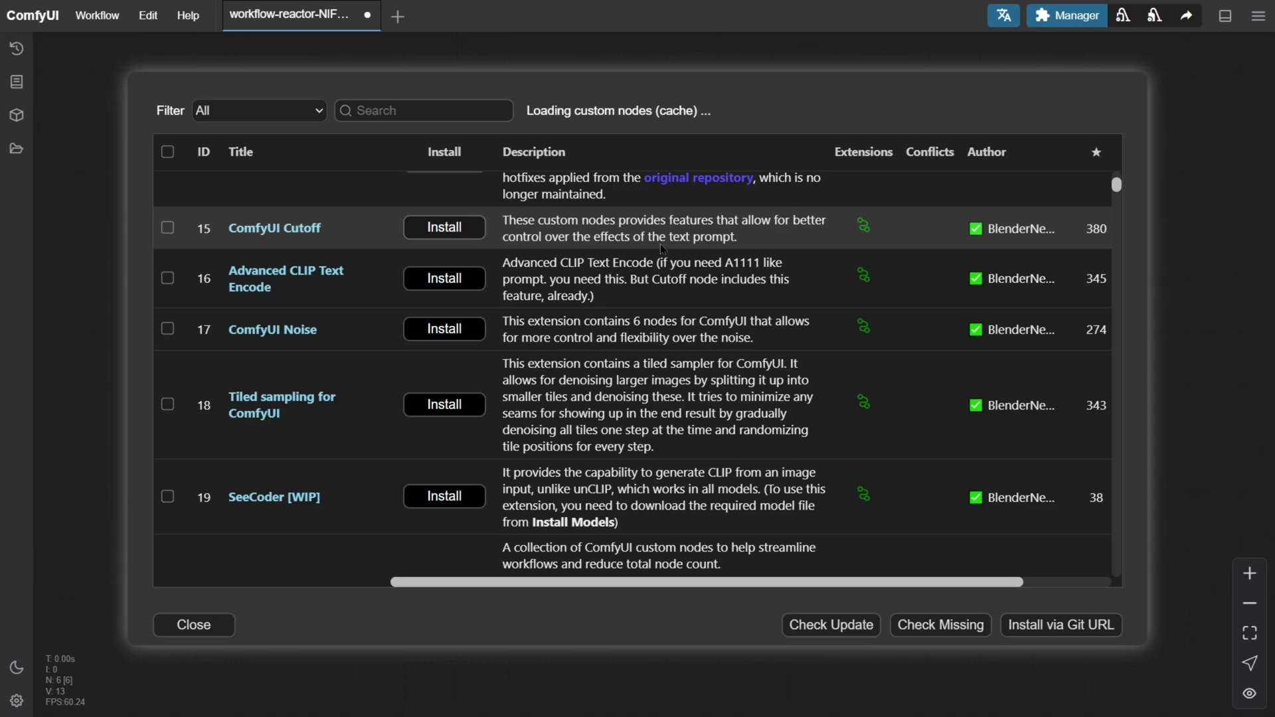
scroll(660, 244, "up", 3)
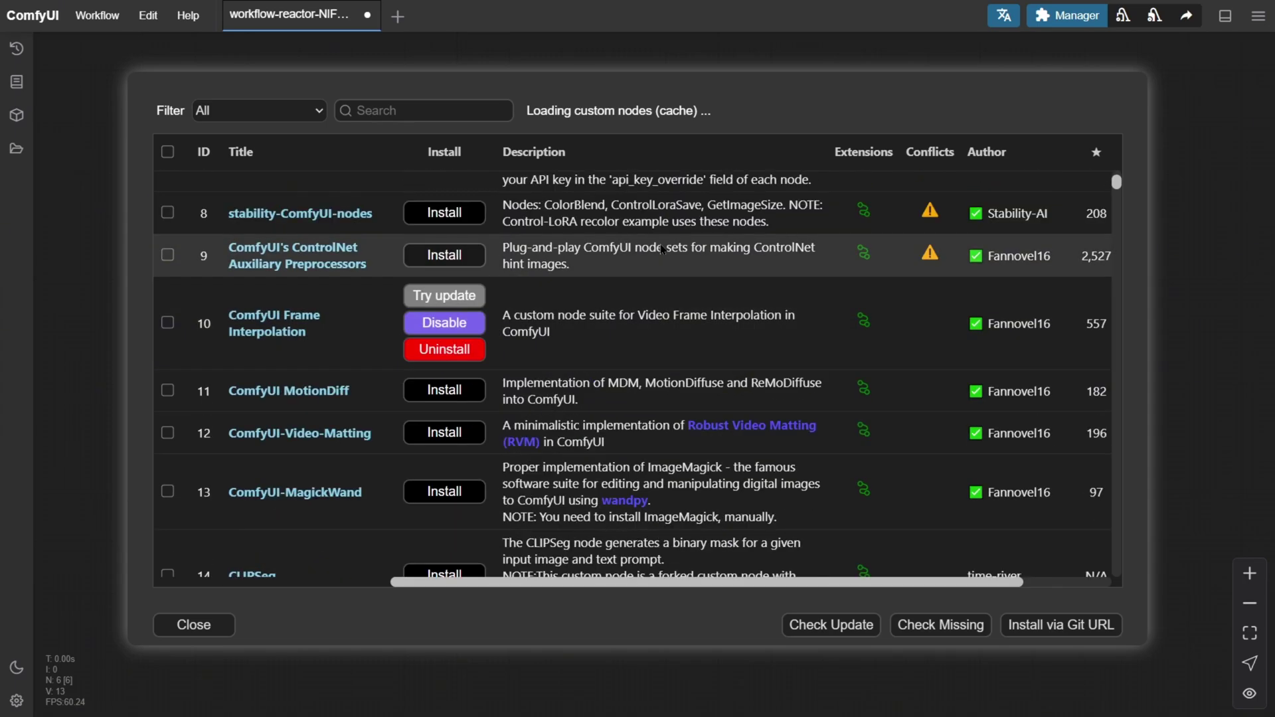
scroll(662, 249, "up", 4)
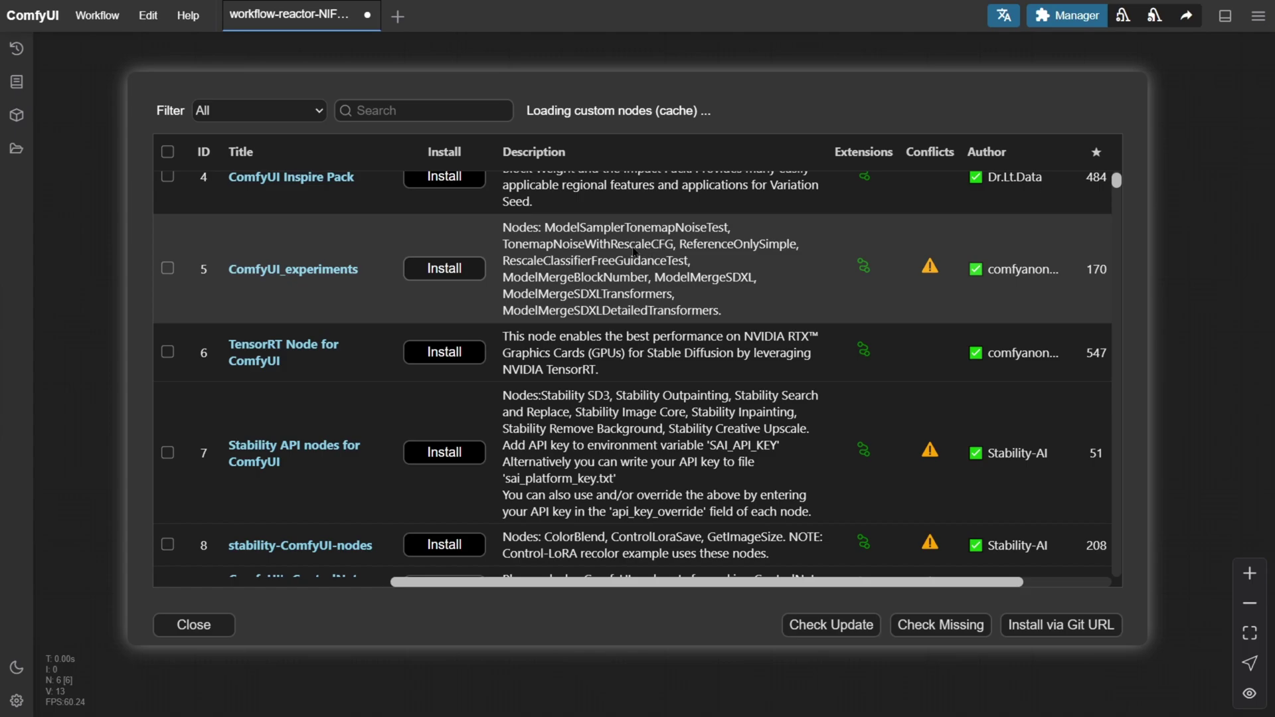
scroll(630, 254, "up", 3)
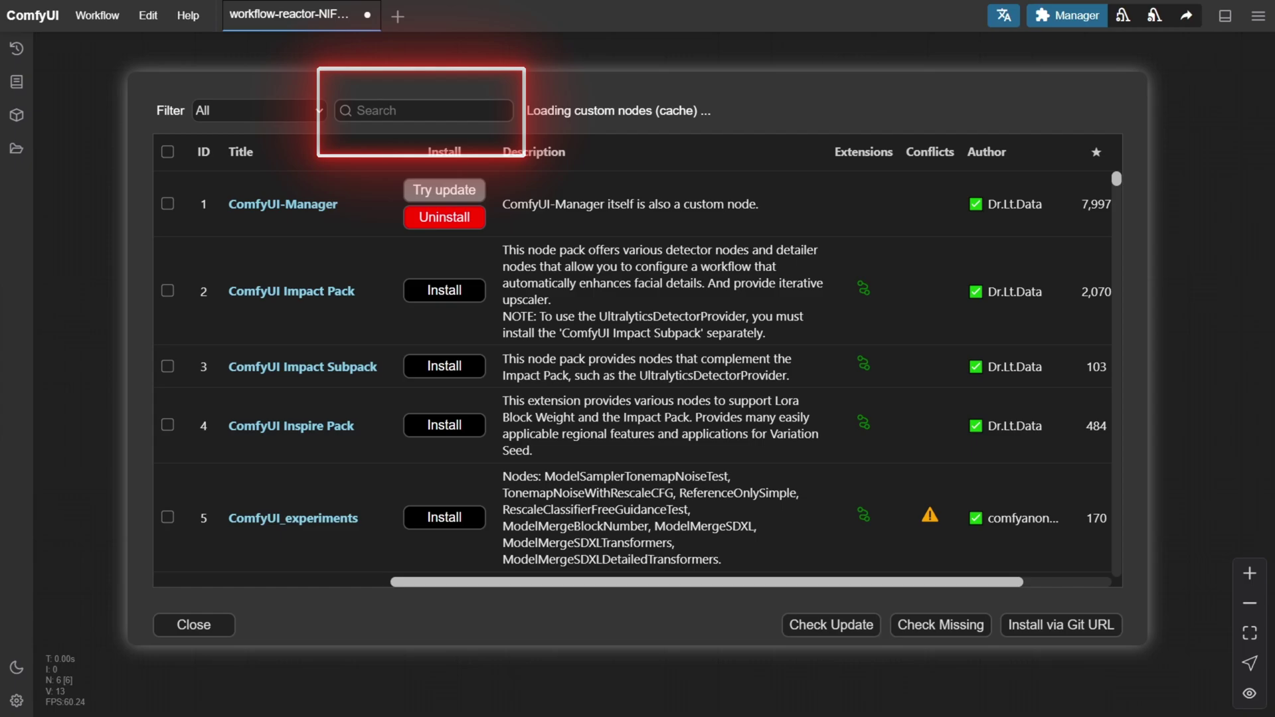
Step: Search 'WD' in Custom Nodes Manager, install the matching pack, and restart ComfyUI
type("WD")
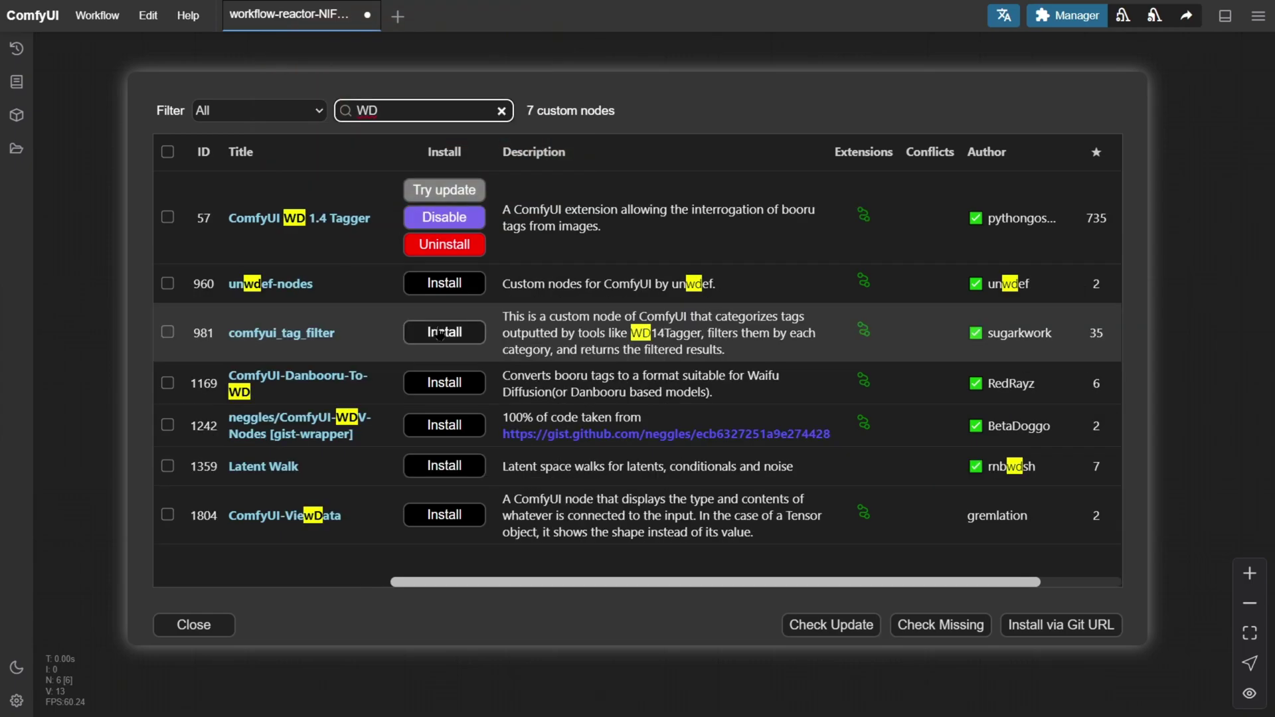
left_click(445, 332)
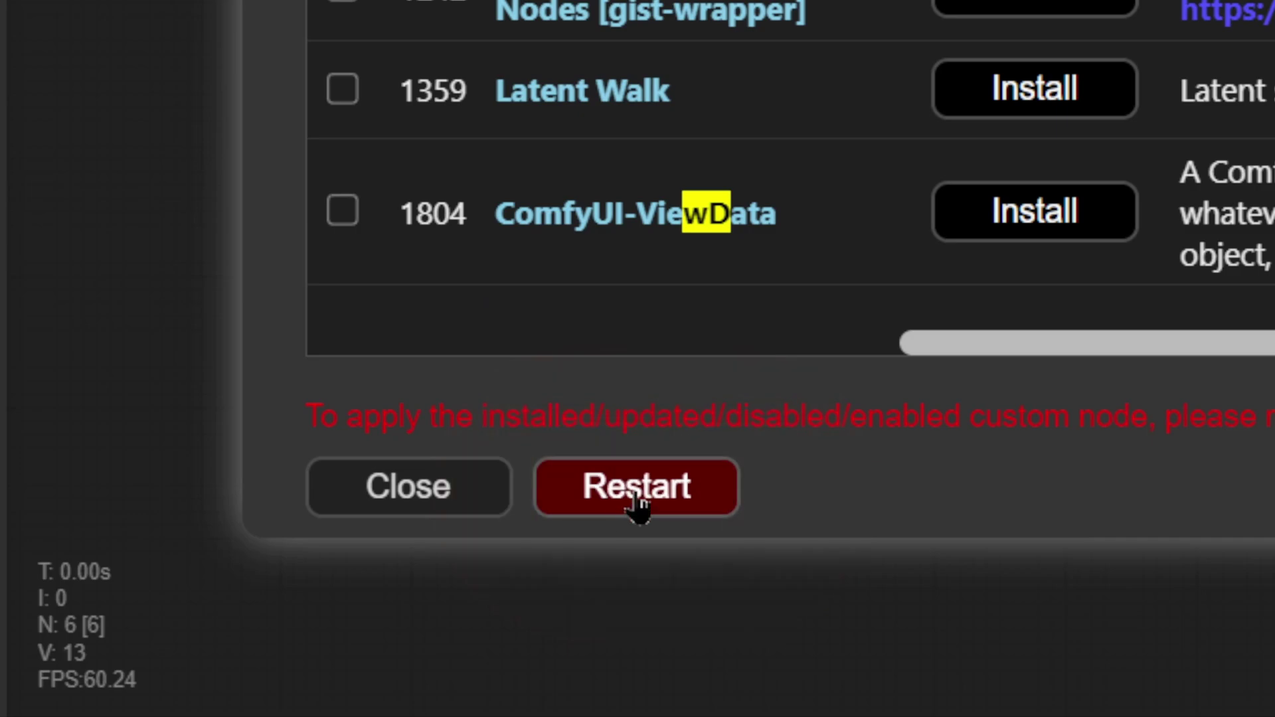
left_click(639, 495)
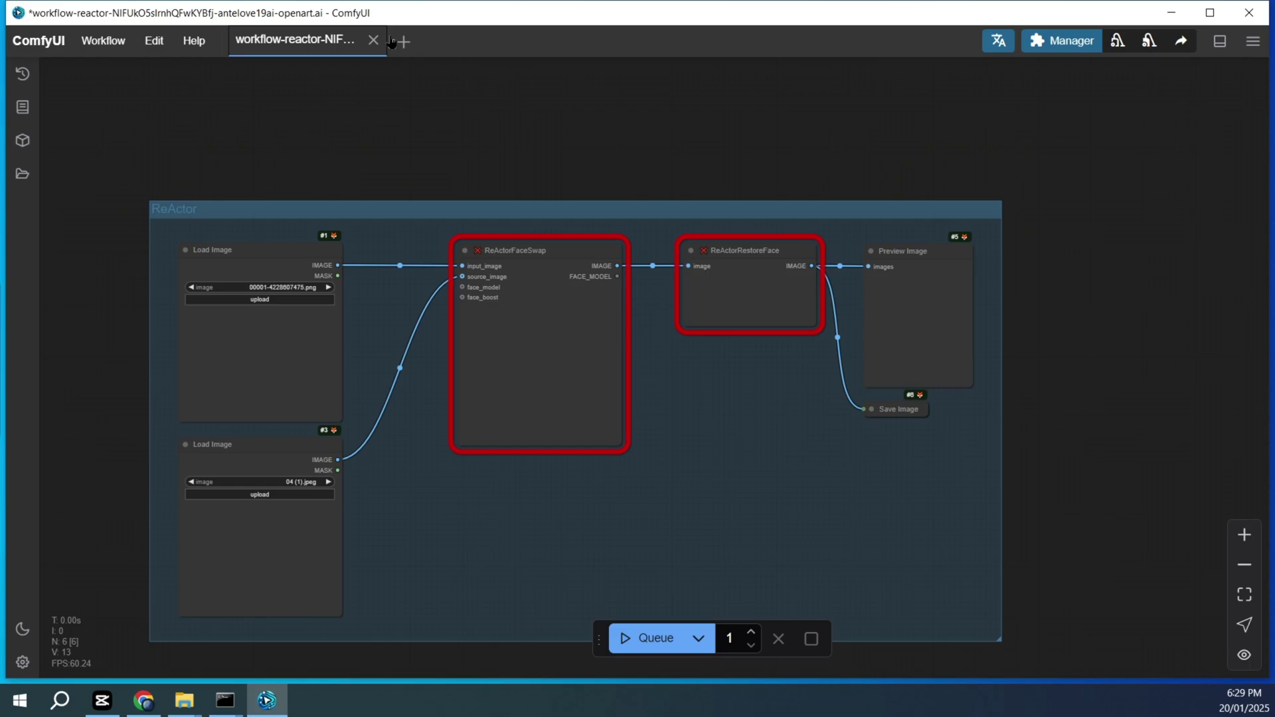
Step: In a new workflow, search nodes for 'WD' and set character_threshold to 0.95, then 1.00
left_click(403, 42)
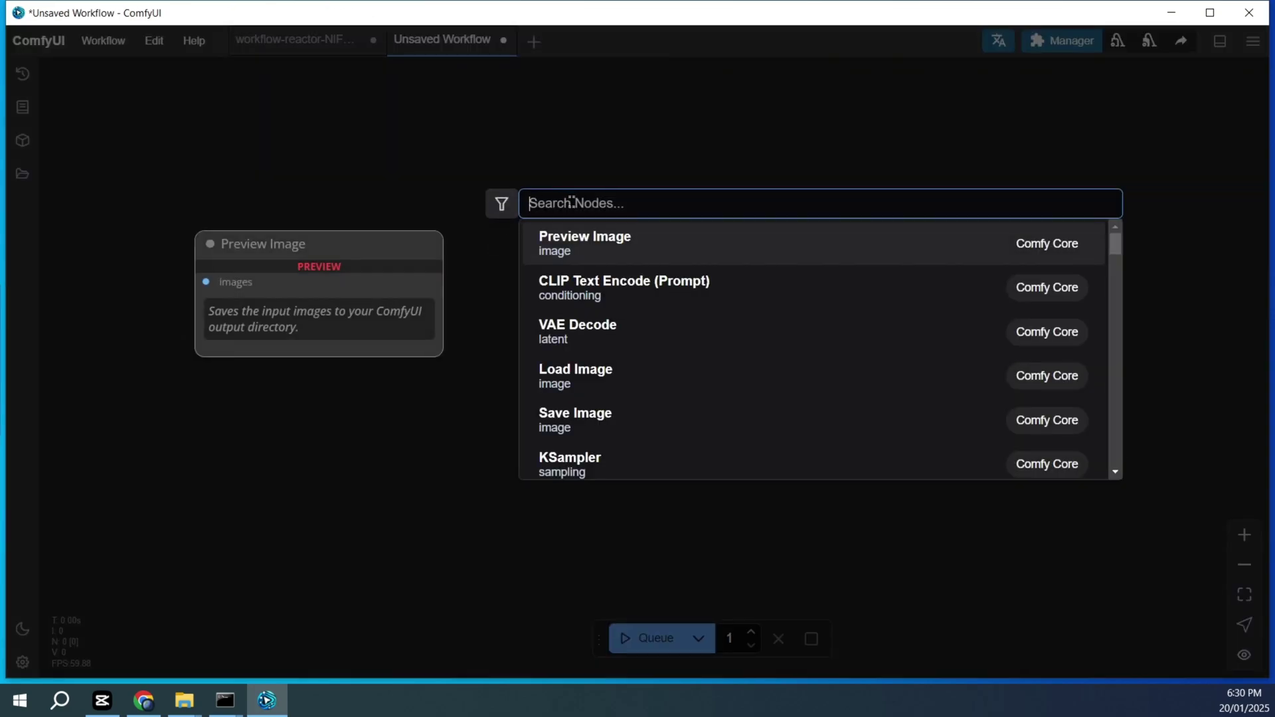
type("WD1.4")
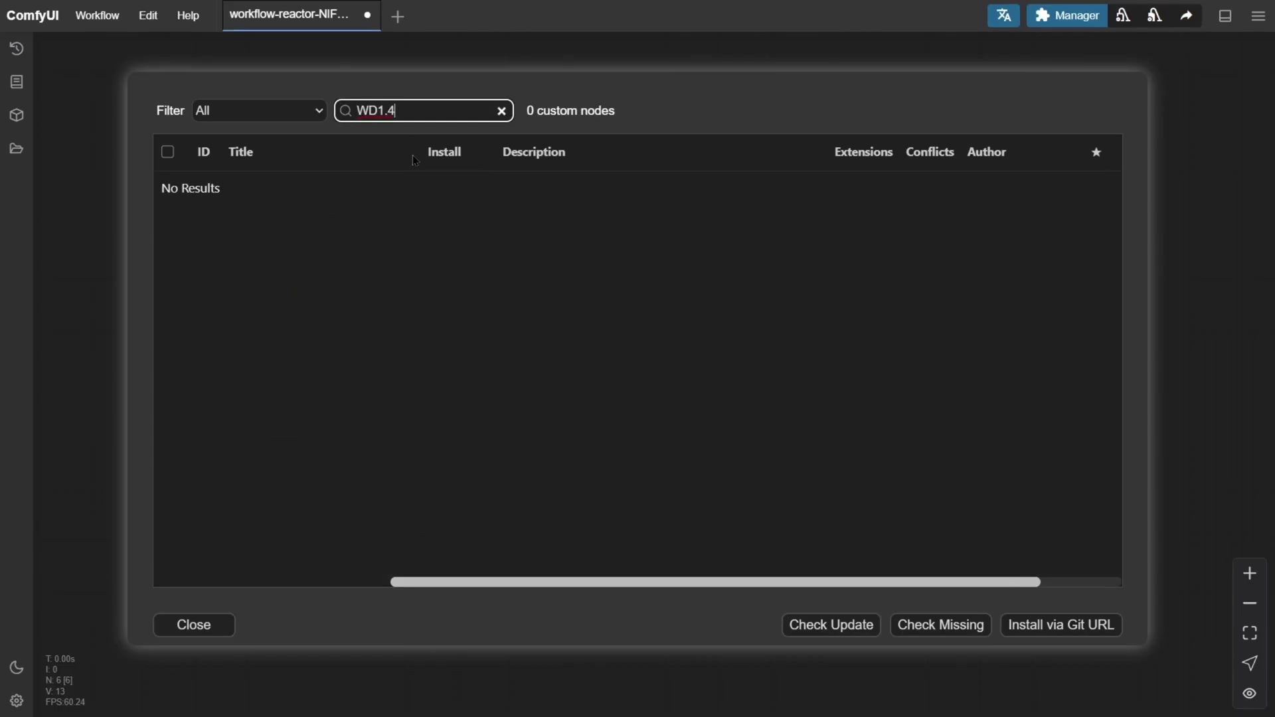
key("BackSpace")
key("BackSpace")
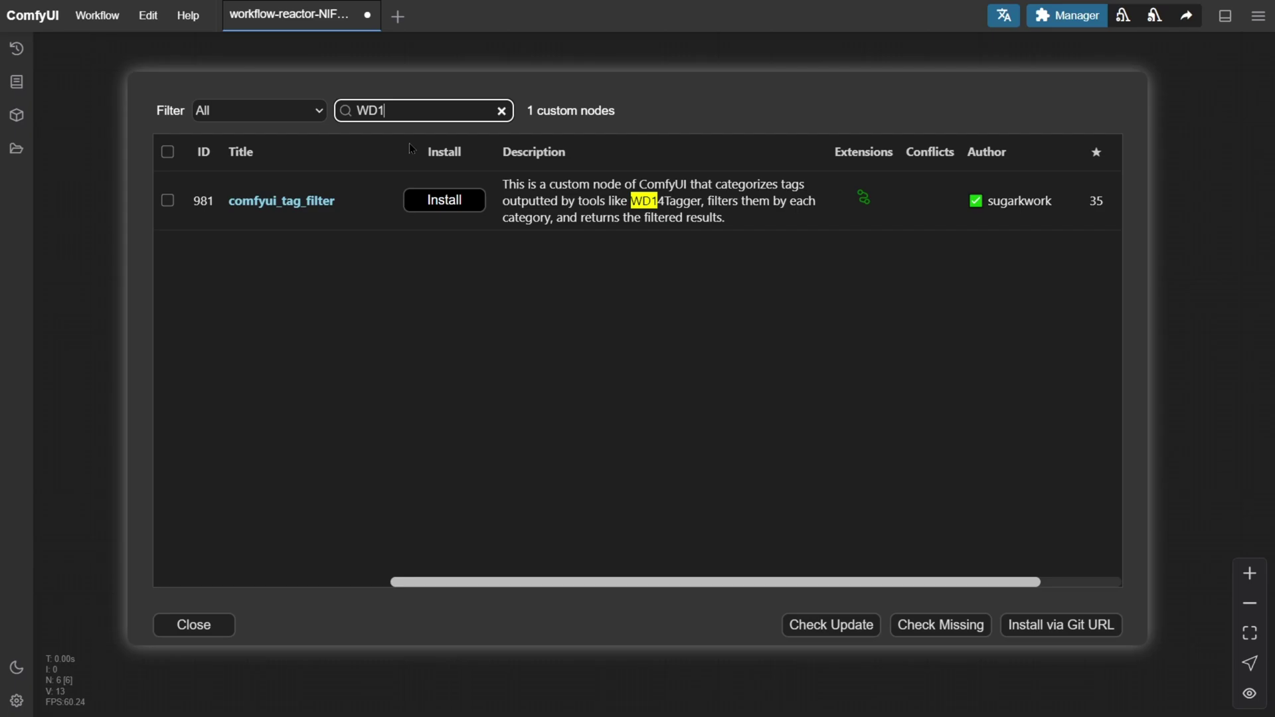
key("BackSpace")
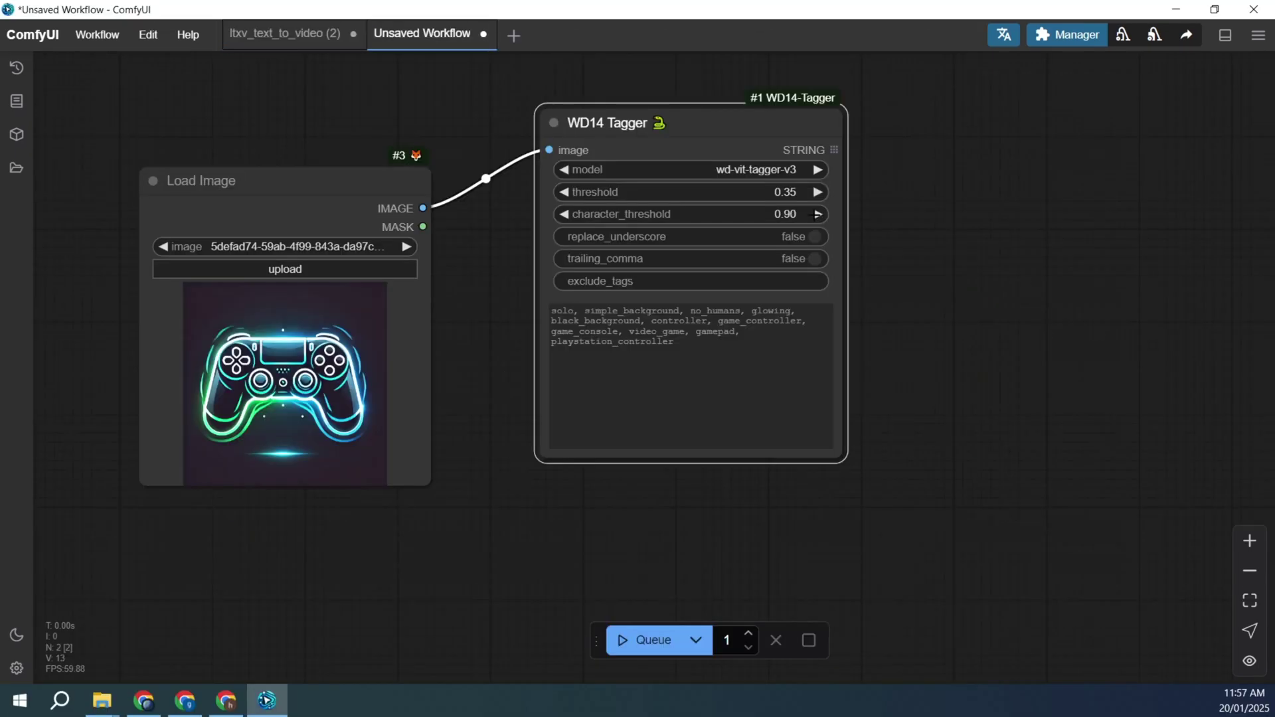
left_click(800, 215)
type("0.95")
key("Return")
left_click(819, 213)
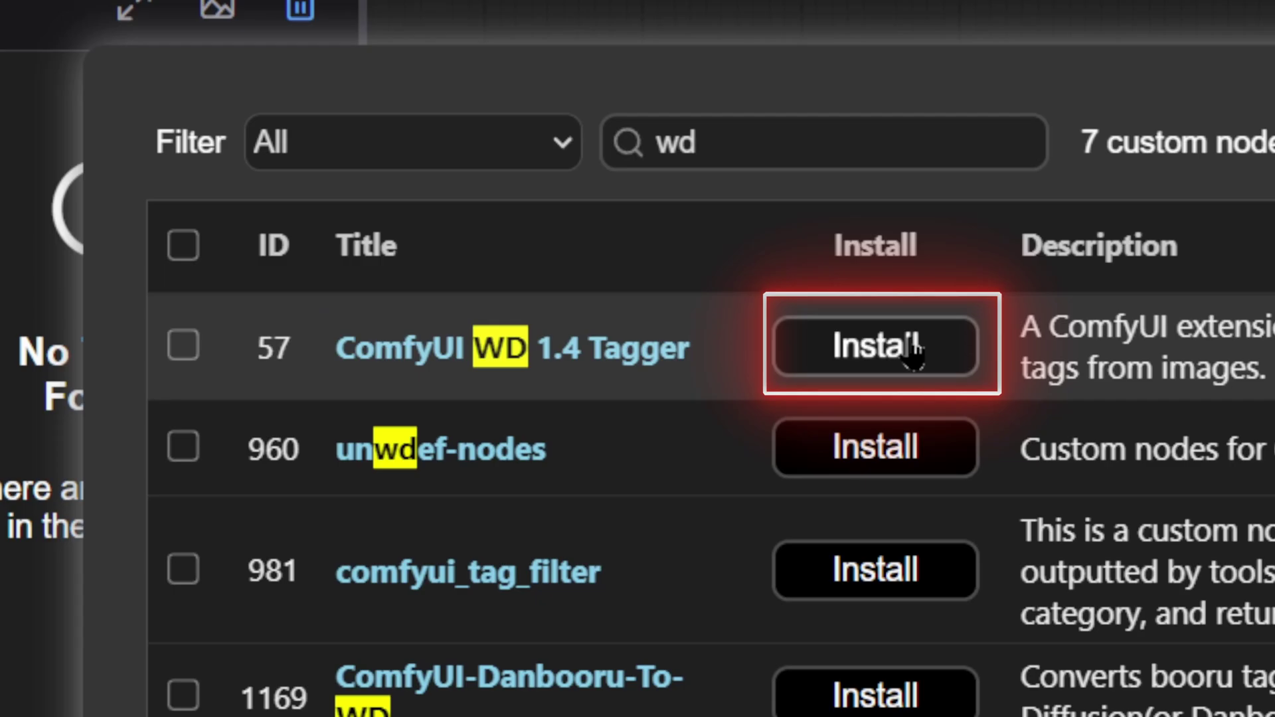
Step: Add a WD14 Tagger node to a new Unsaved Workflow tab, keeping model wd-v1-4-moat-tagger-v2
left_click(913, 351)
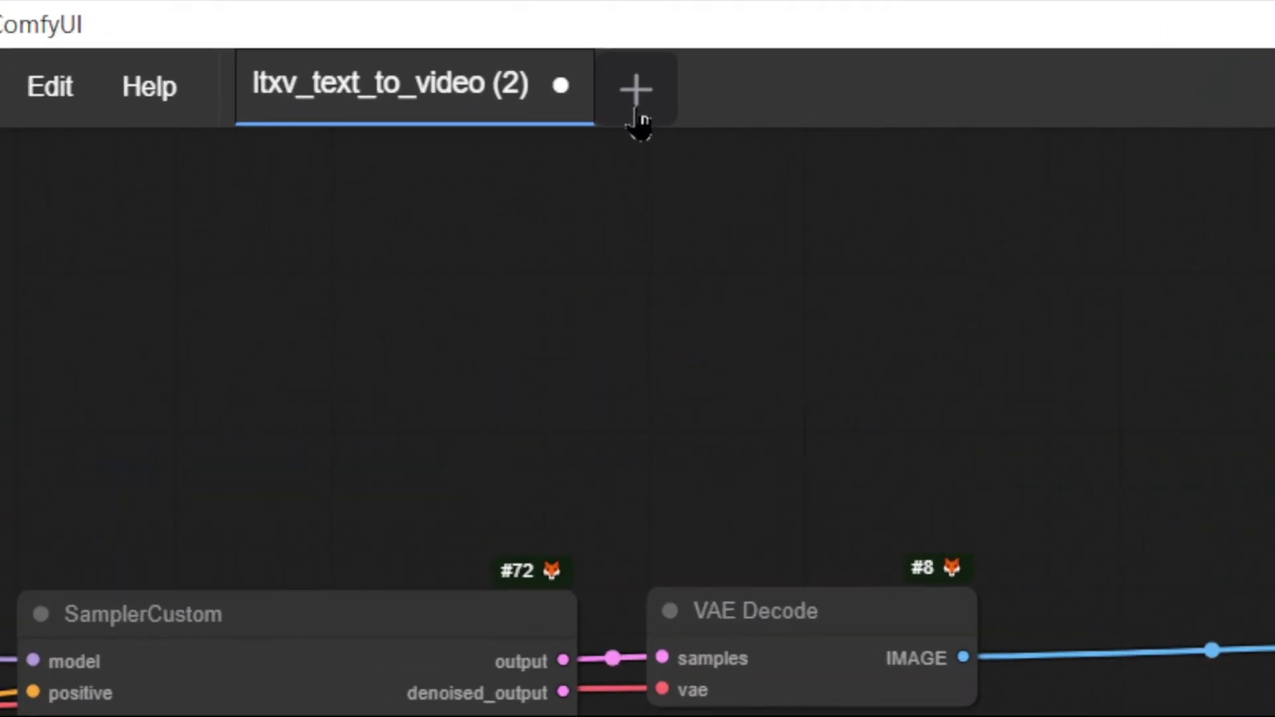
left_click(384, 41)
left_click(652, 103)
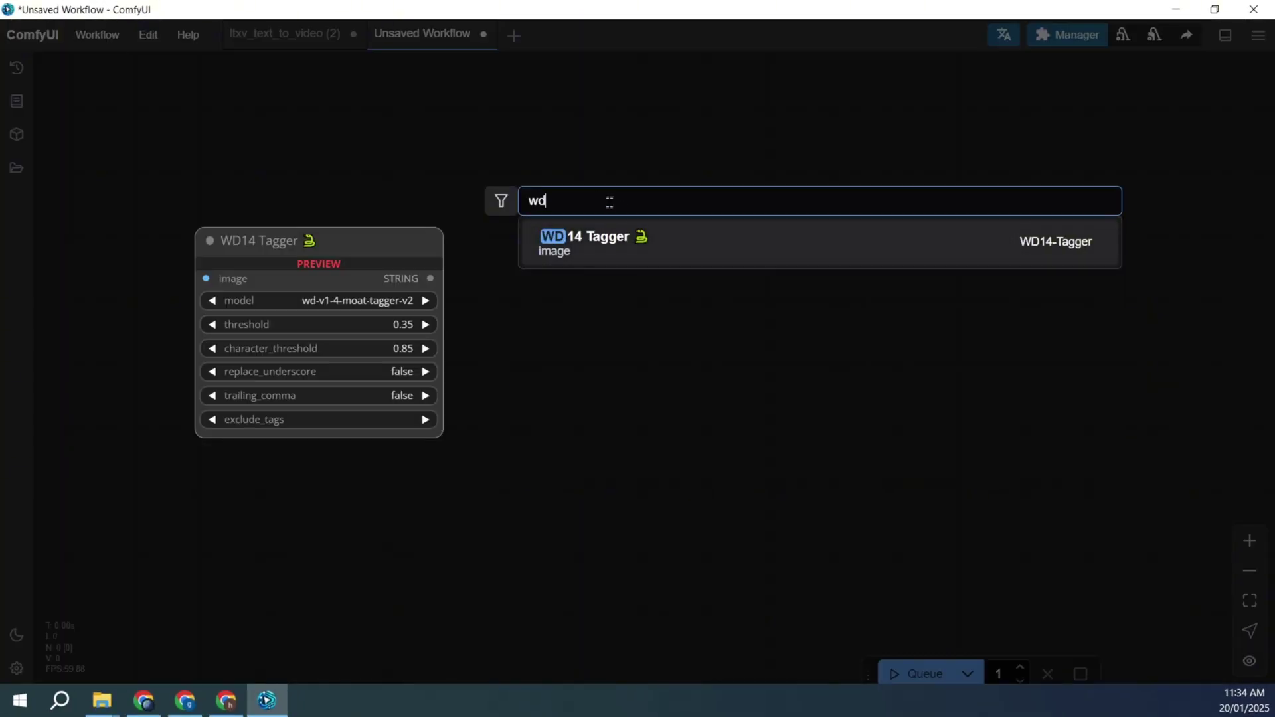
left_click(617, 243)
scroll(618, 259, "up", 5)
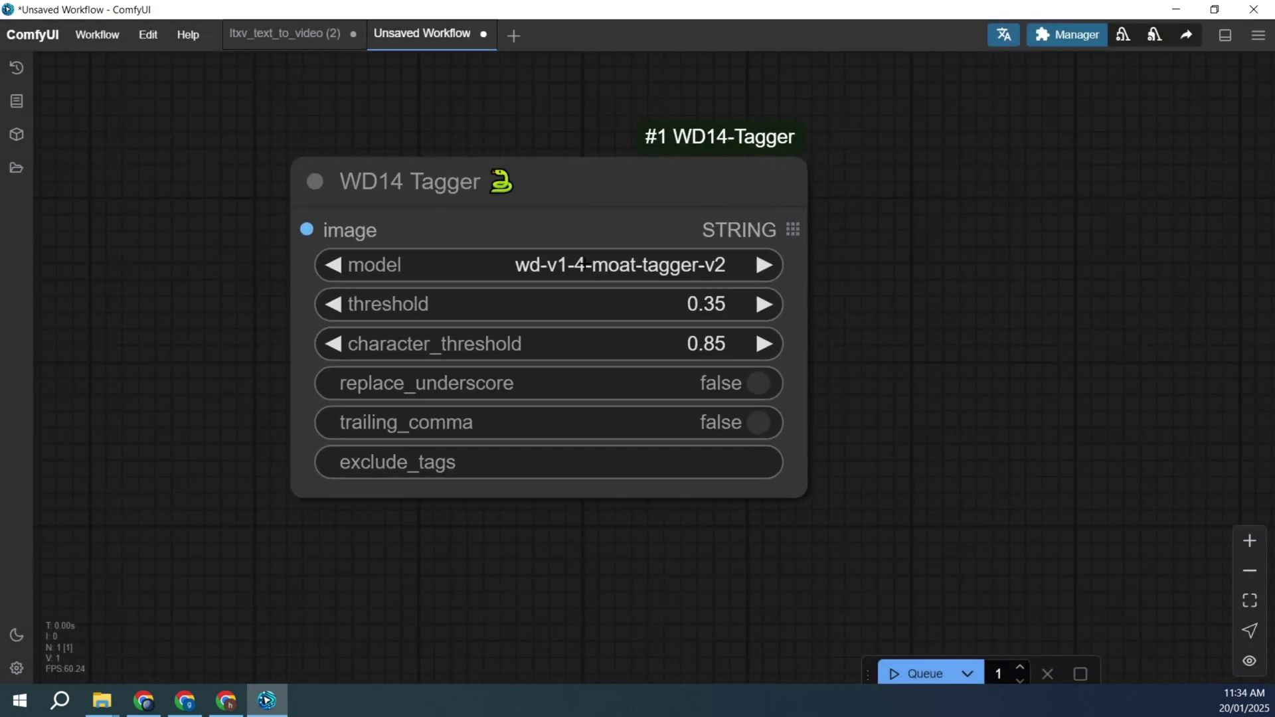
left_click(692, 266)
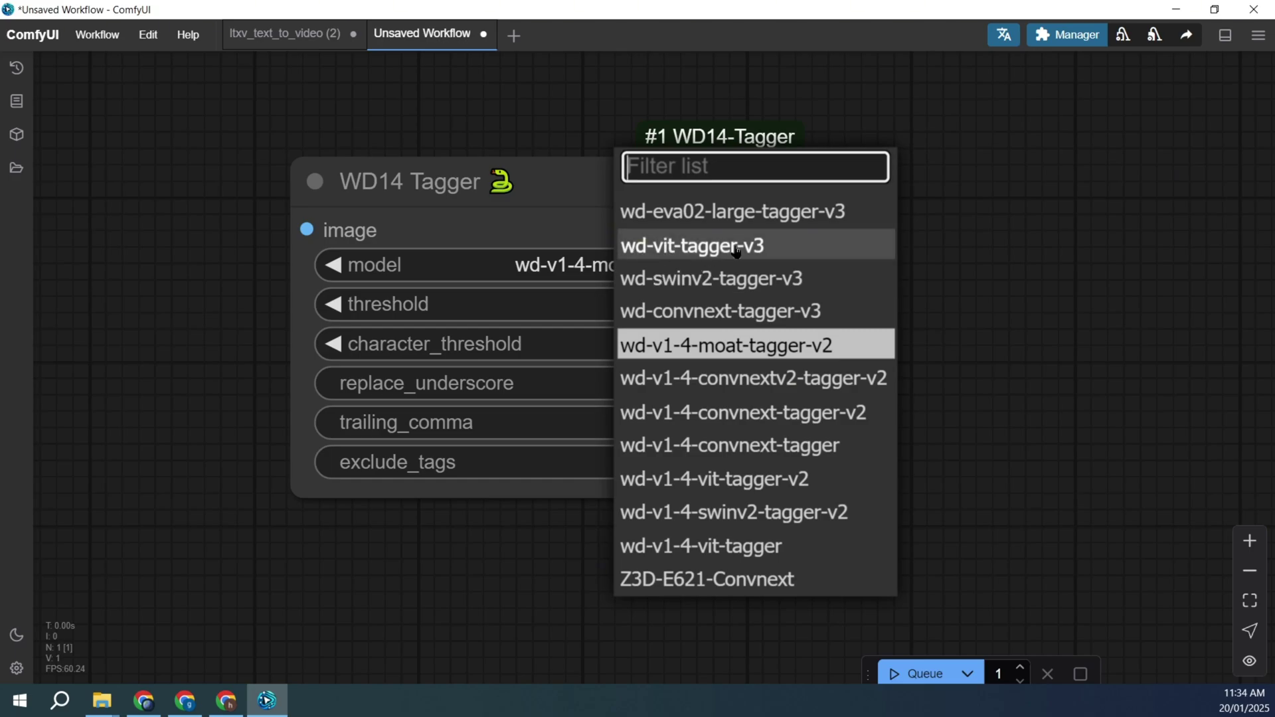
scroll(637, 225, "down", 2)
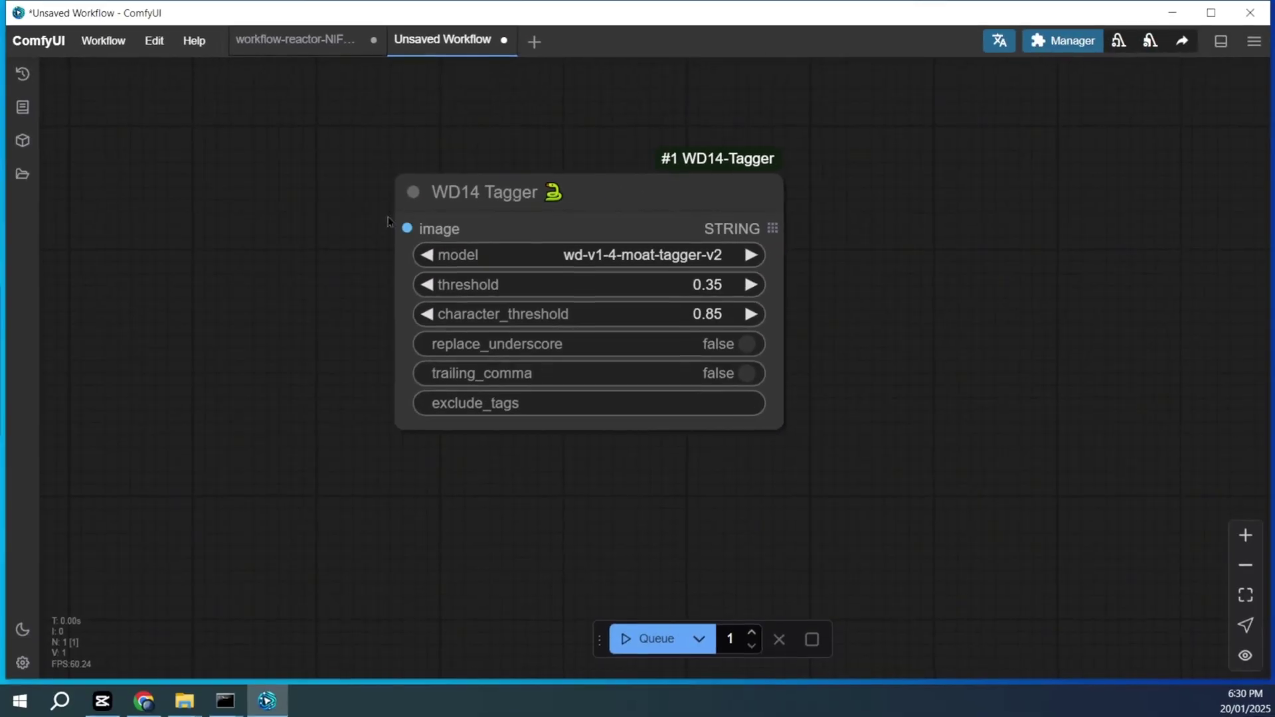
Step: Wire a new Load Image node into the WD14 Tagger's image input and place it left of the tagger
left_click_drag(626, 370, 175, 393)
left_click_drag(226, 238, 200, 240)
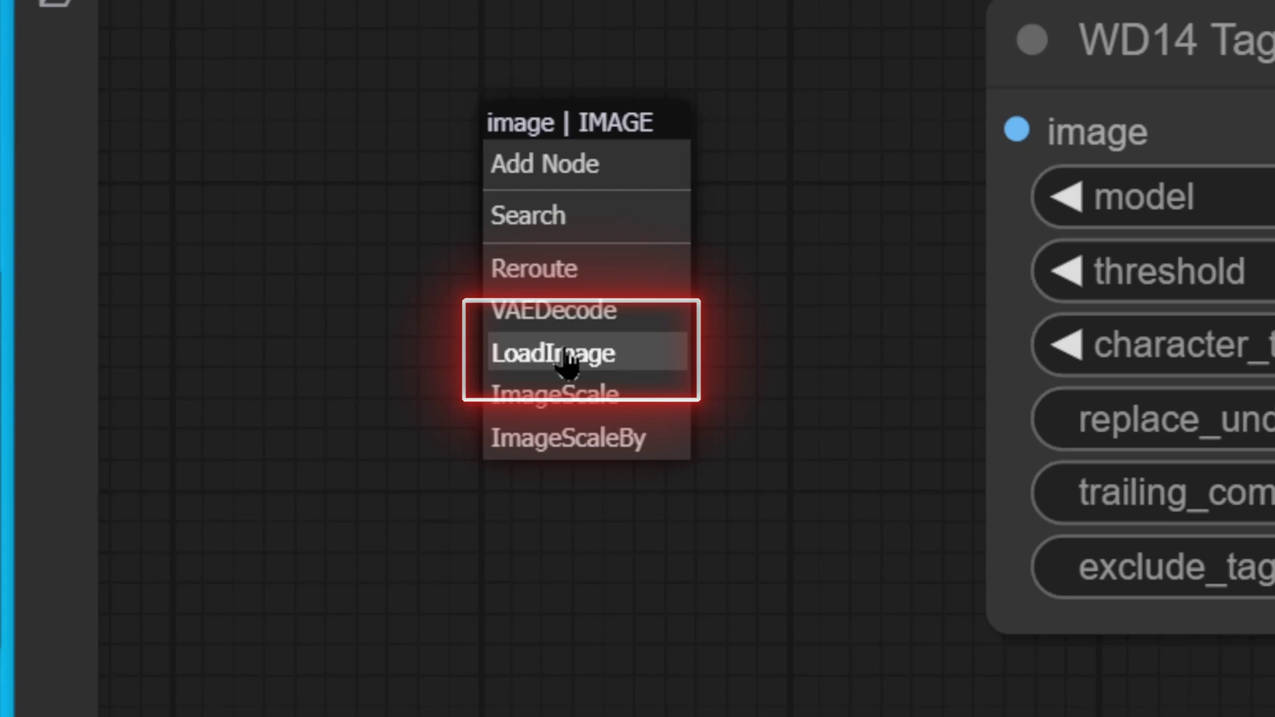
left_click(225, 318)
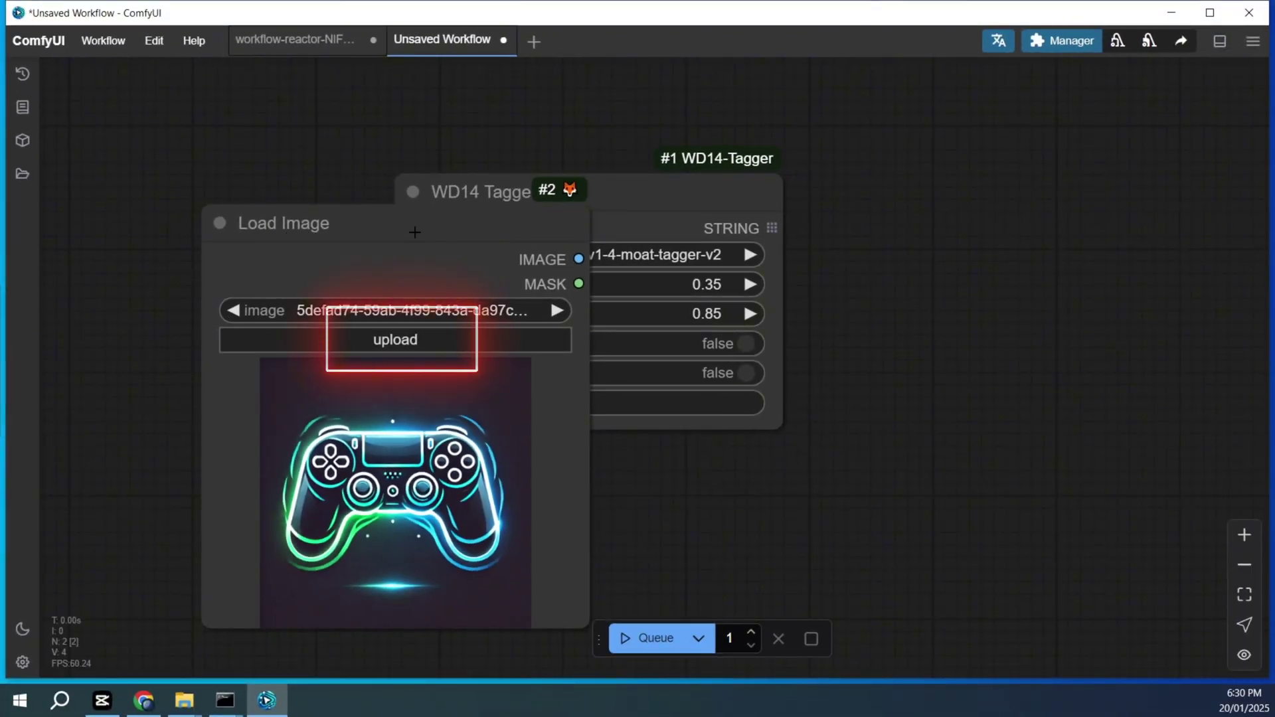
left_click_drag(412, 221, 162, 227)
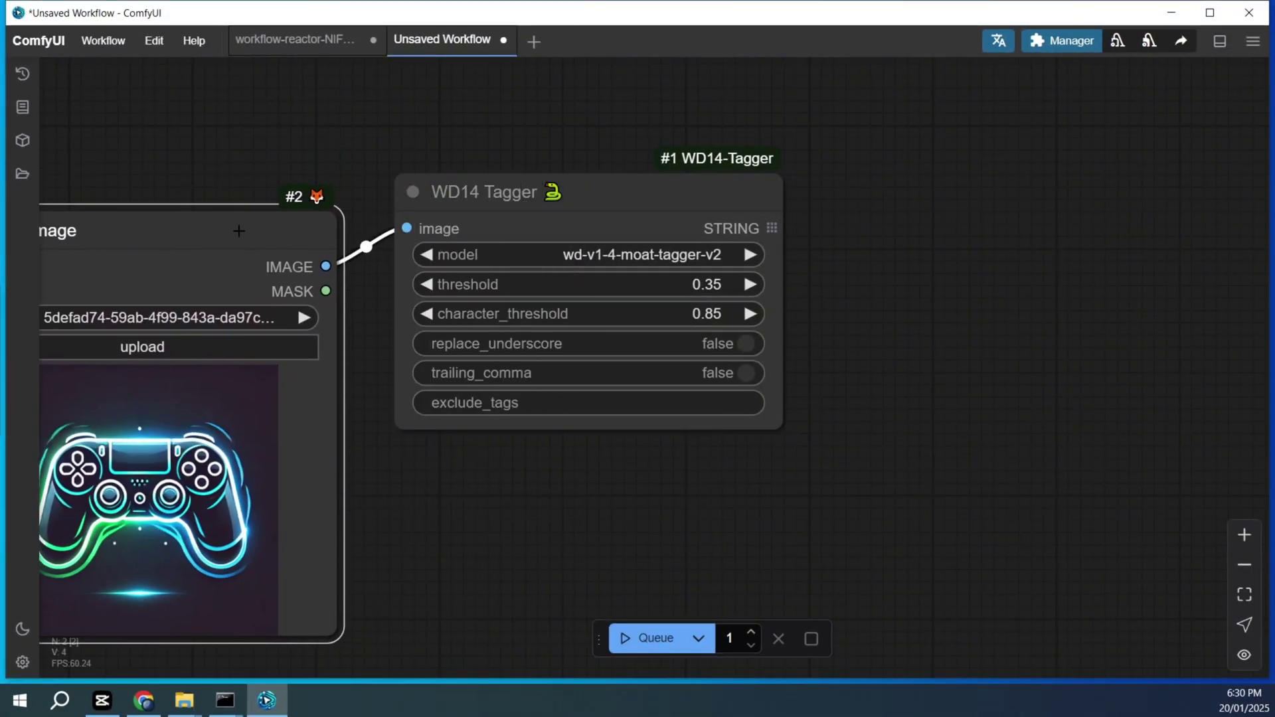
scroll(255, 235, "down", 2)
scroll(255, 235, "down", 1)
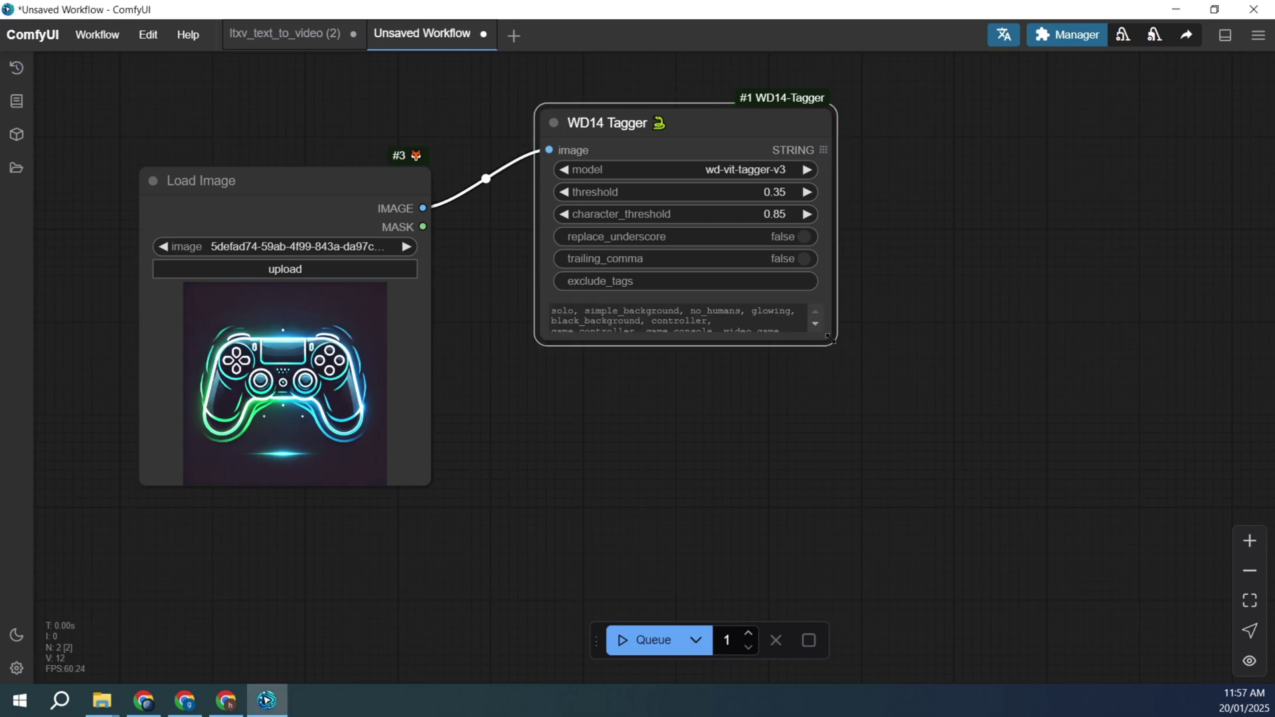
Step: Enlarge the tagger, set character_threshold to 1.00, raise threshold, and queue to get the image tags
left_click_drag(830, 339, 833, 447)
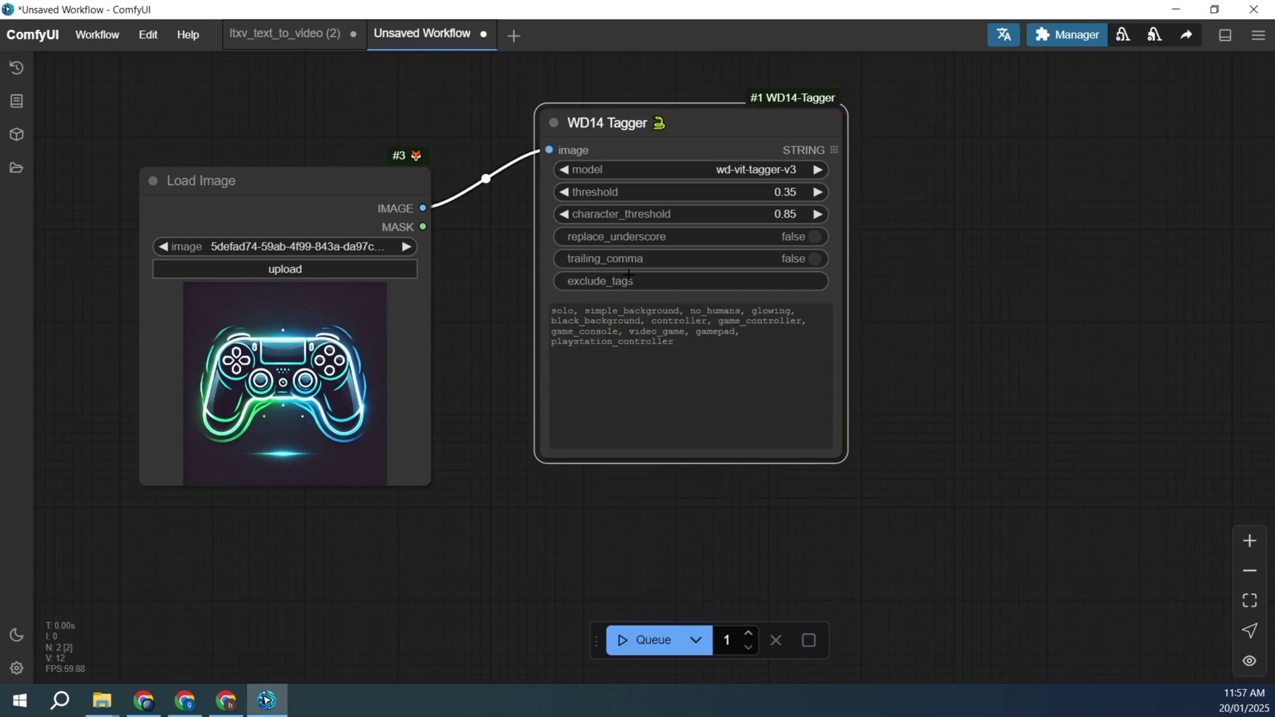
left_click(810, 216)
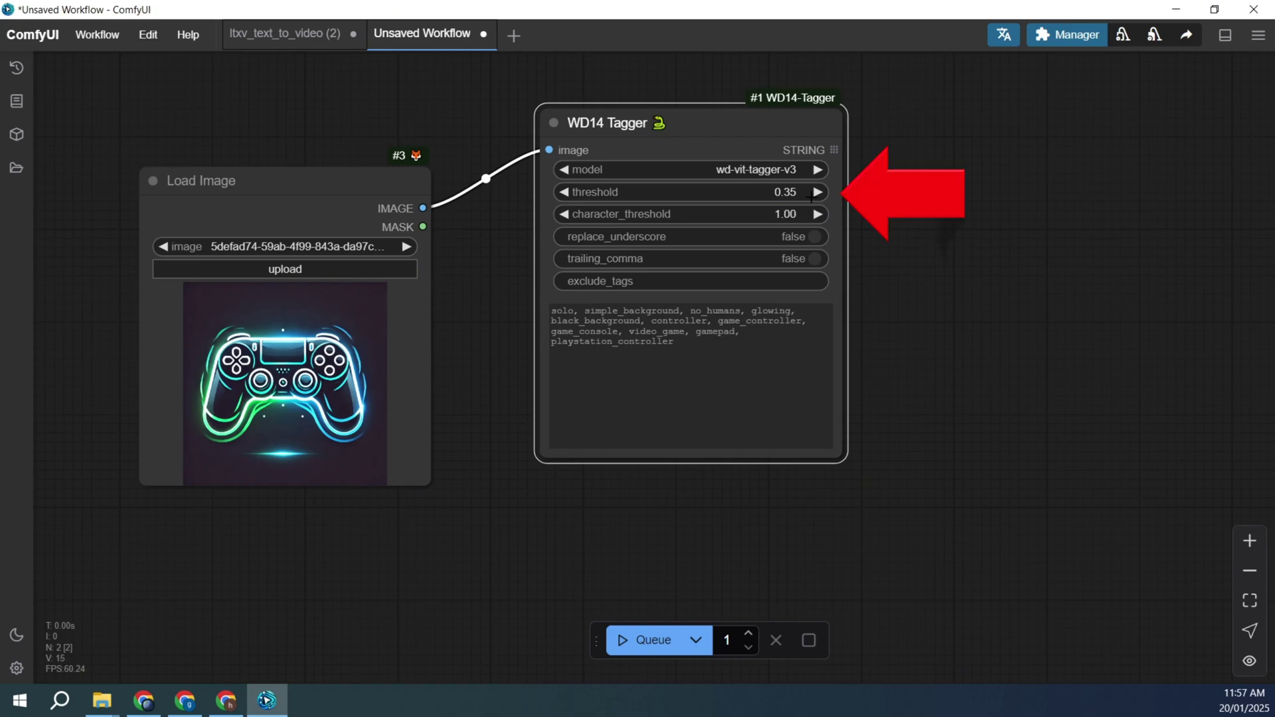
left_click(818, 192)
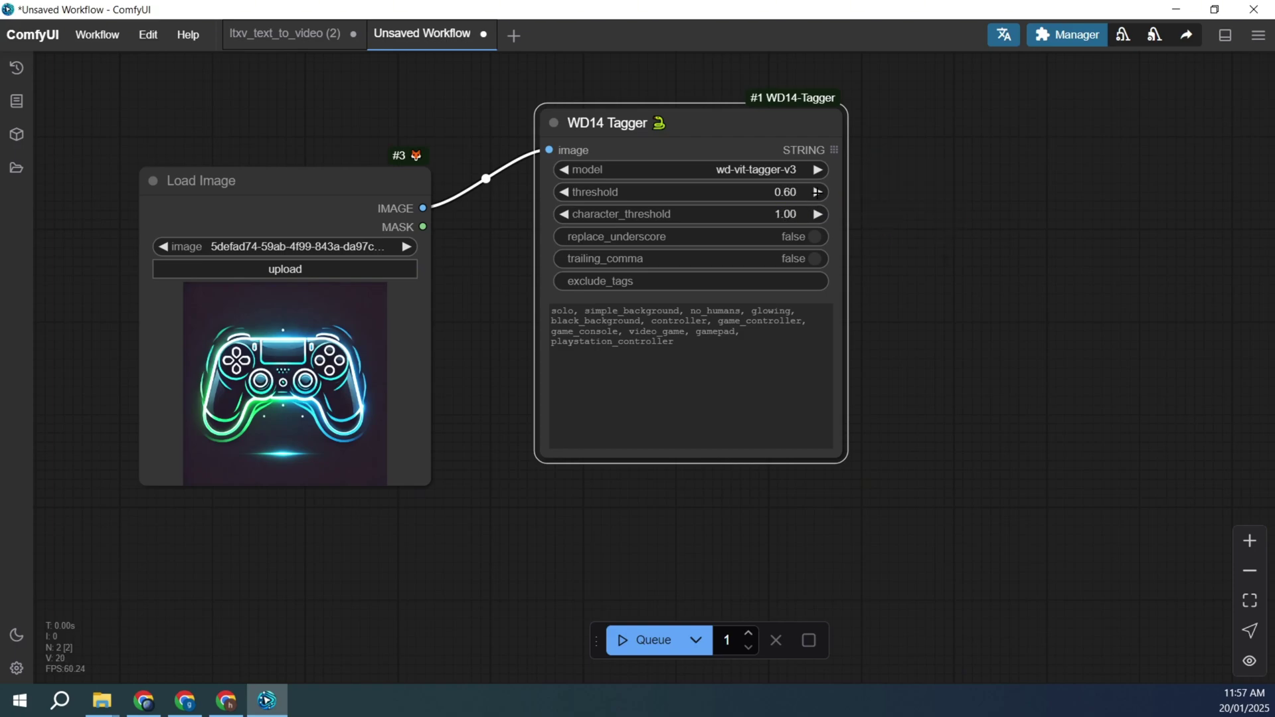
left_click(621, 639)
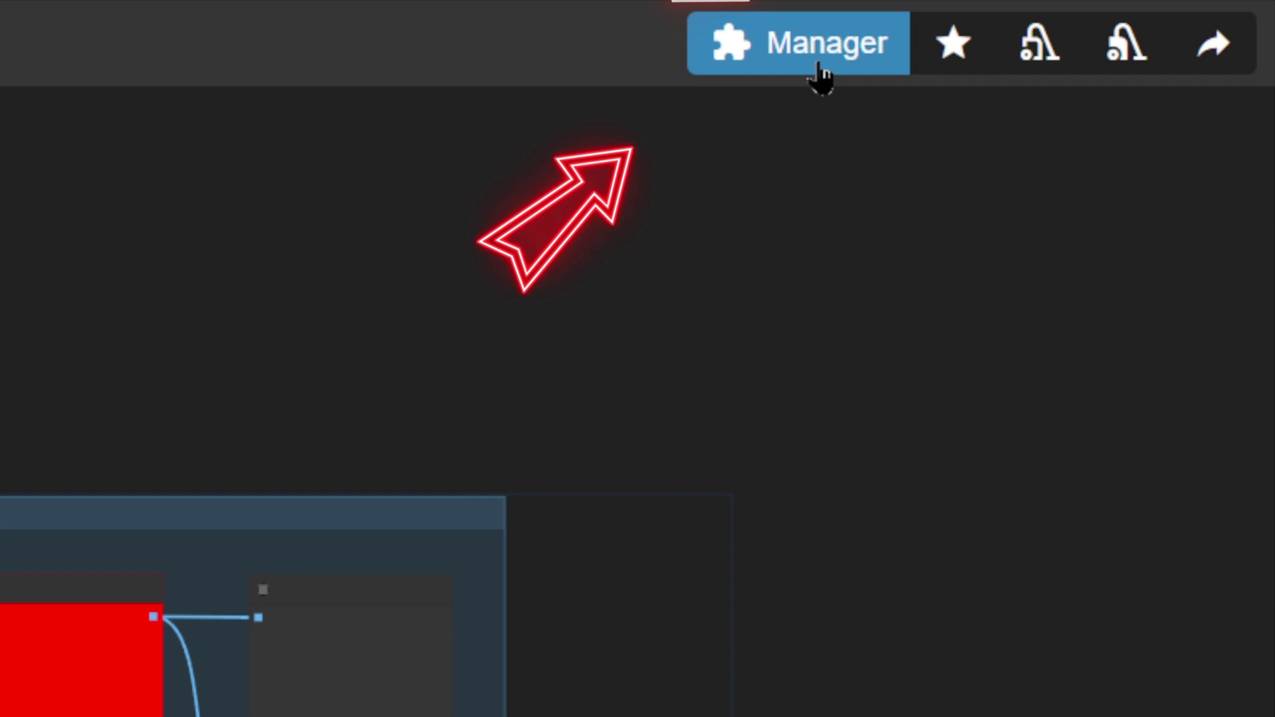
Step: Install comfyui-reactor-node from the Manager's list of missing custom nodes
left_click(759, 66)
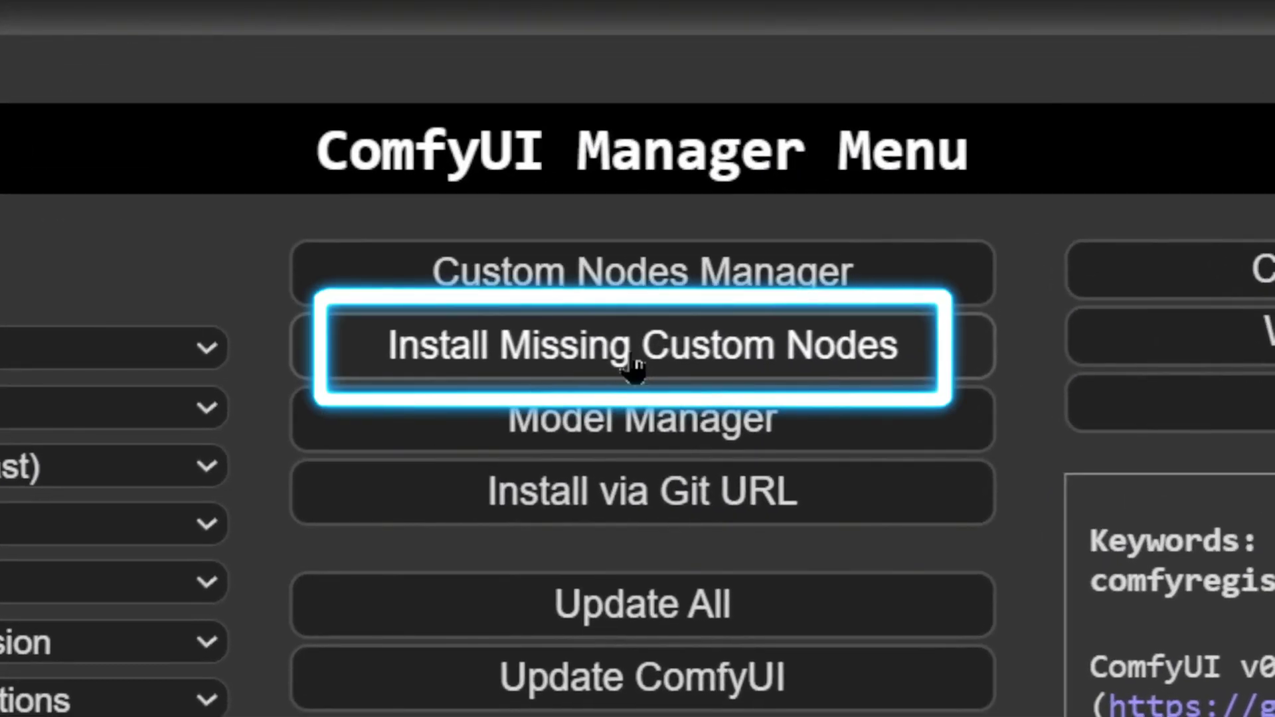
left_click(632, 229)
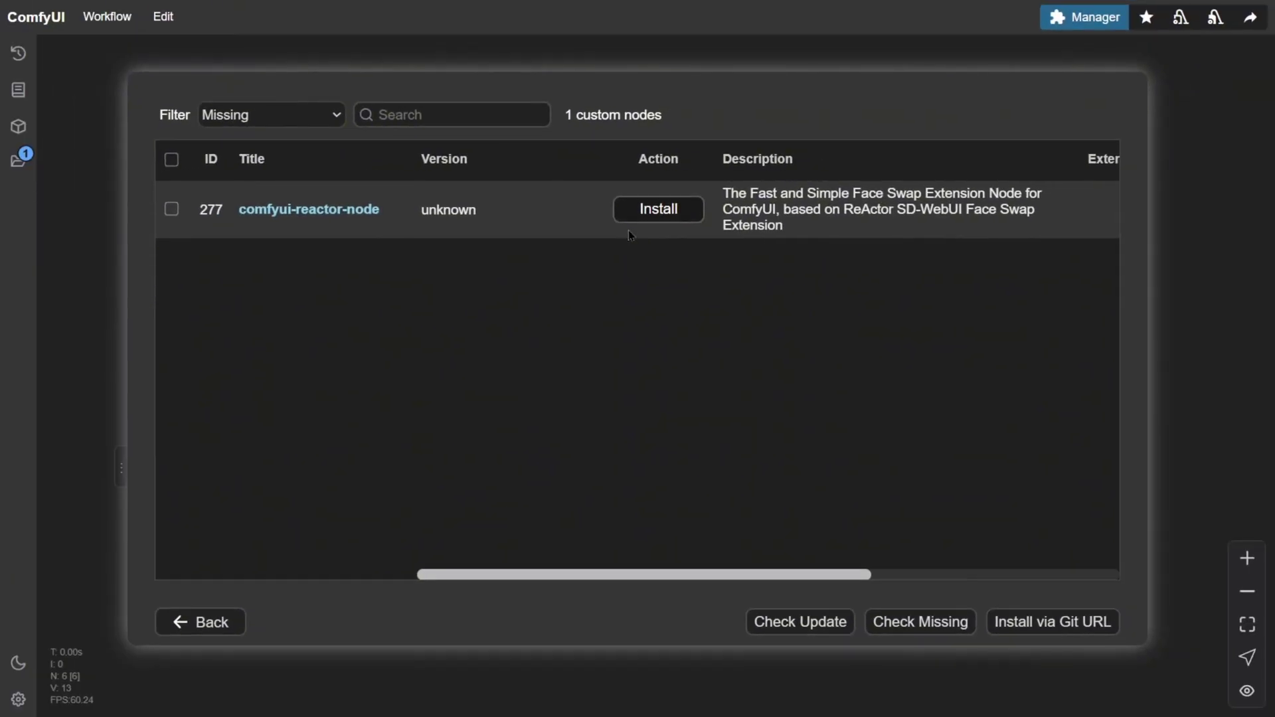
left_click(666, 219)
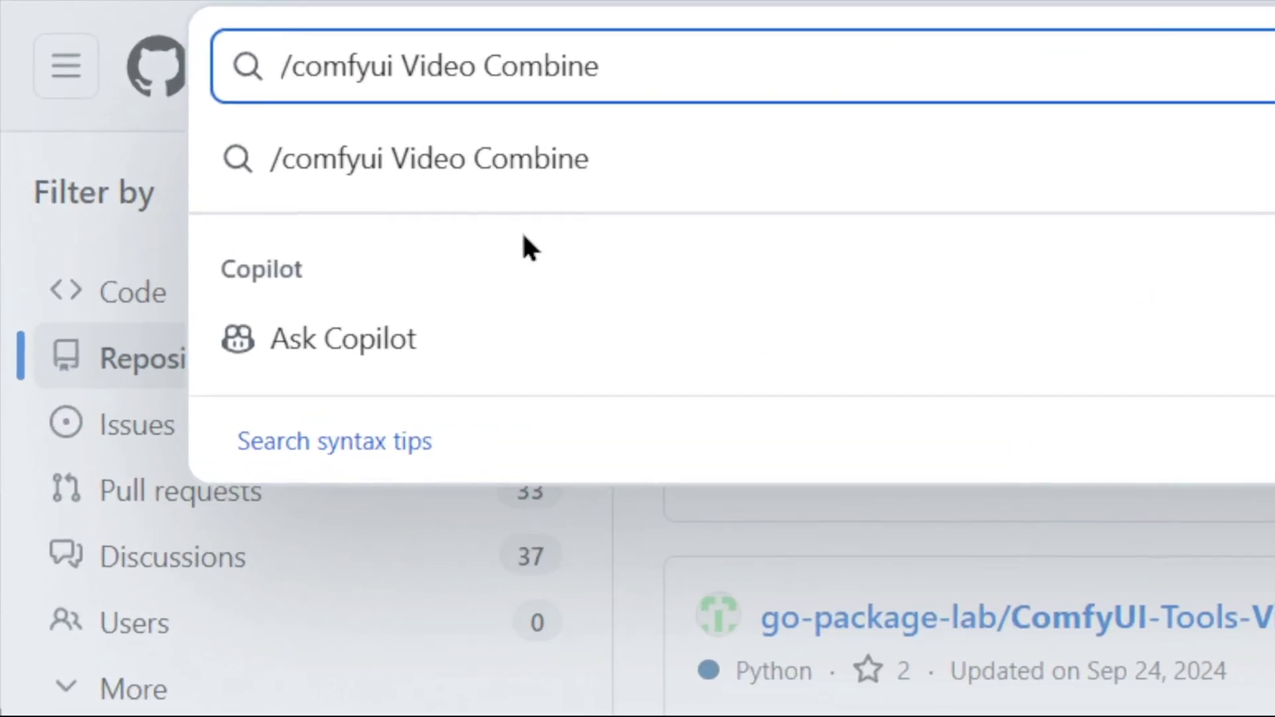
Step: Open the ComfyUI-Tools-Video-Combine repository and copy its HTTPS clone URL
left_click(540, 178)
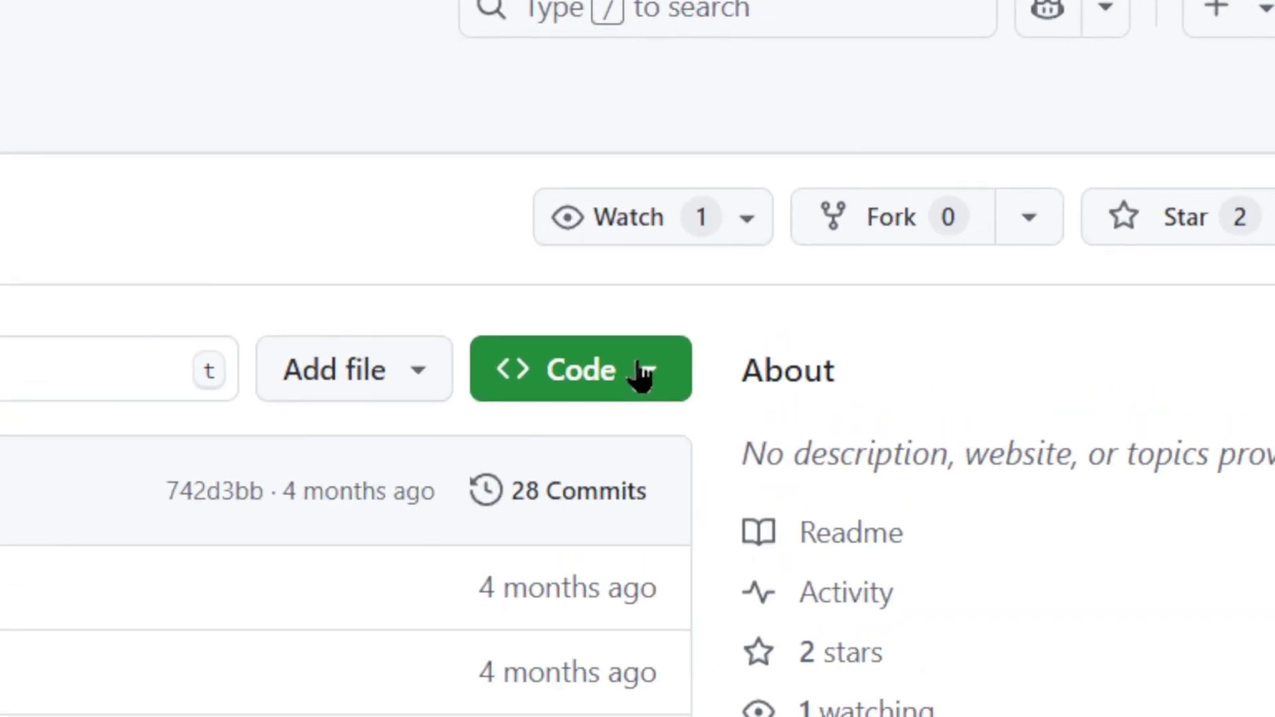
left_click(641, 377)
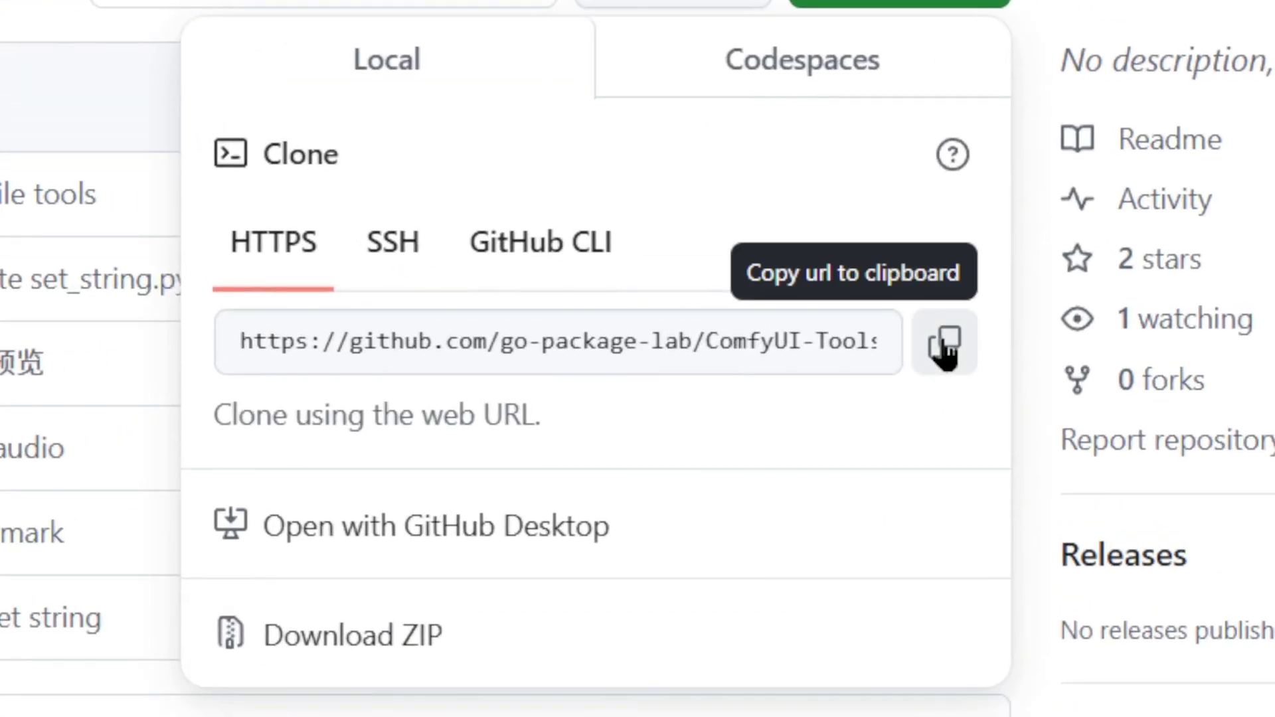
left_click(945, 345)
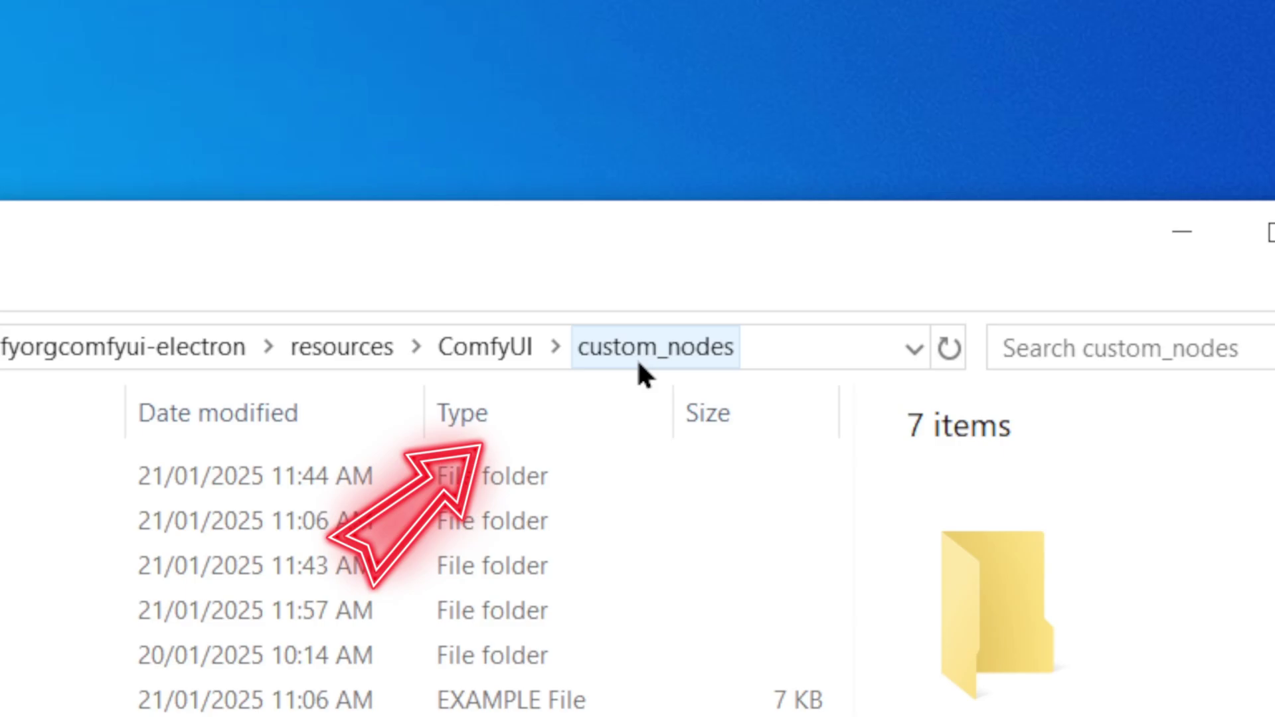
Step: Open a maximized Command Prompt at custom_nodes via the address bar and enter 'git clone https:'
left_click(834, 348)
key("BackSpace")
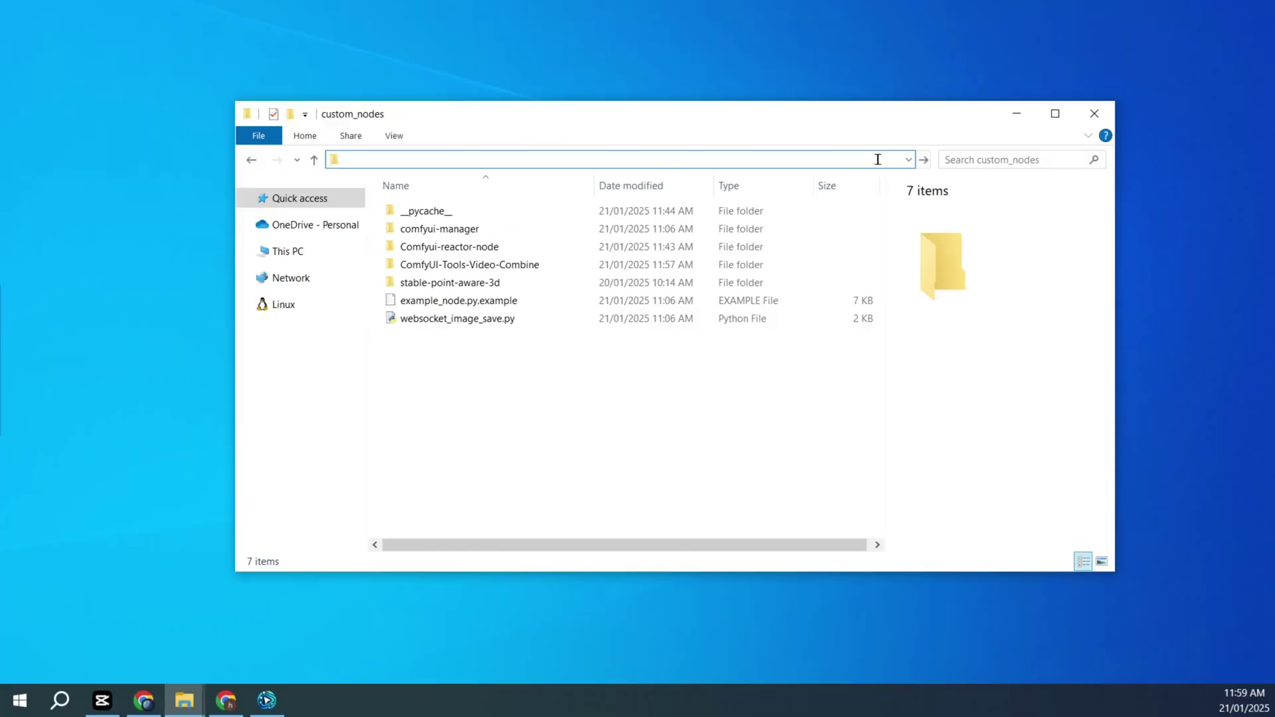
type("cmd")
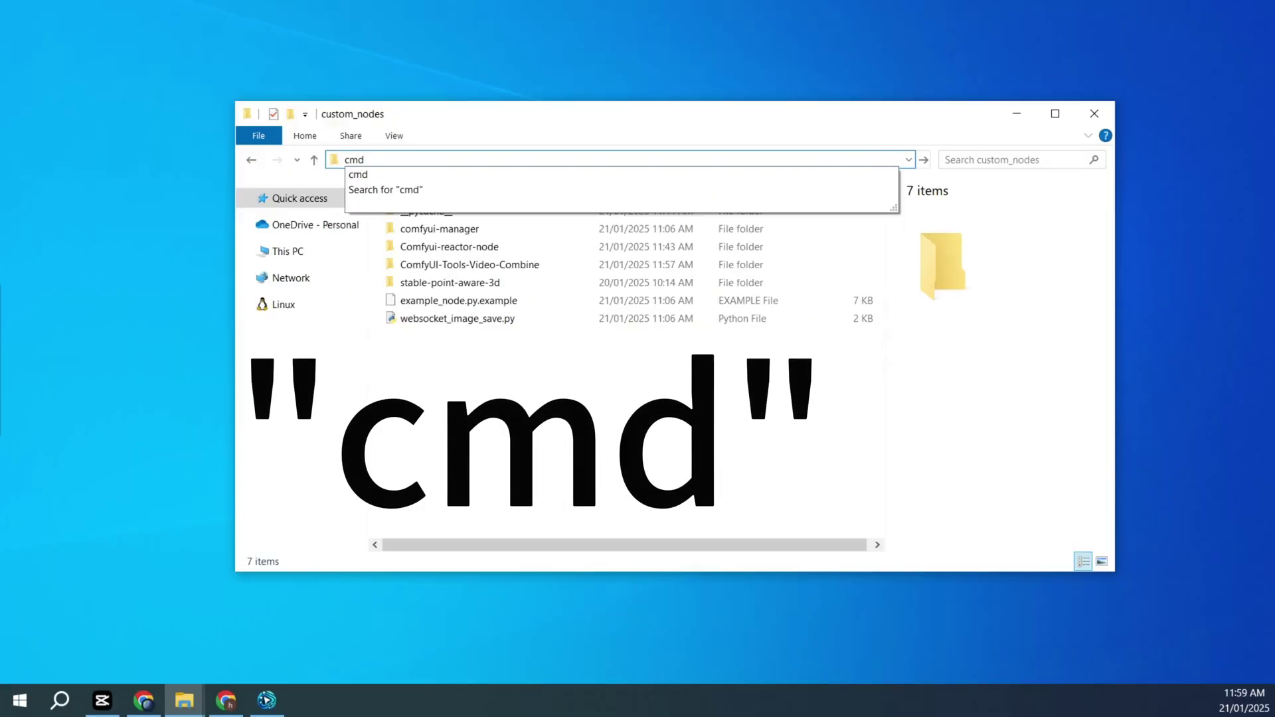
key("Return")
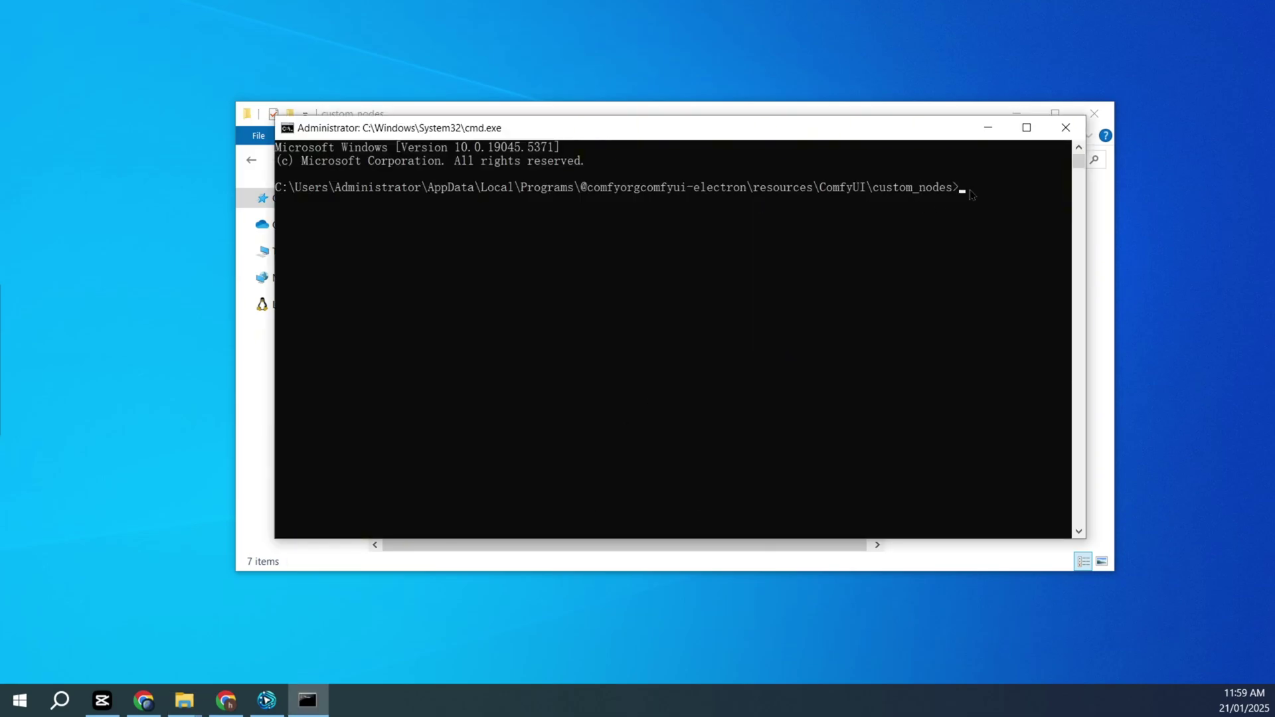
key("super+Up")
type("git")
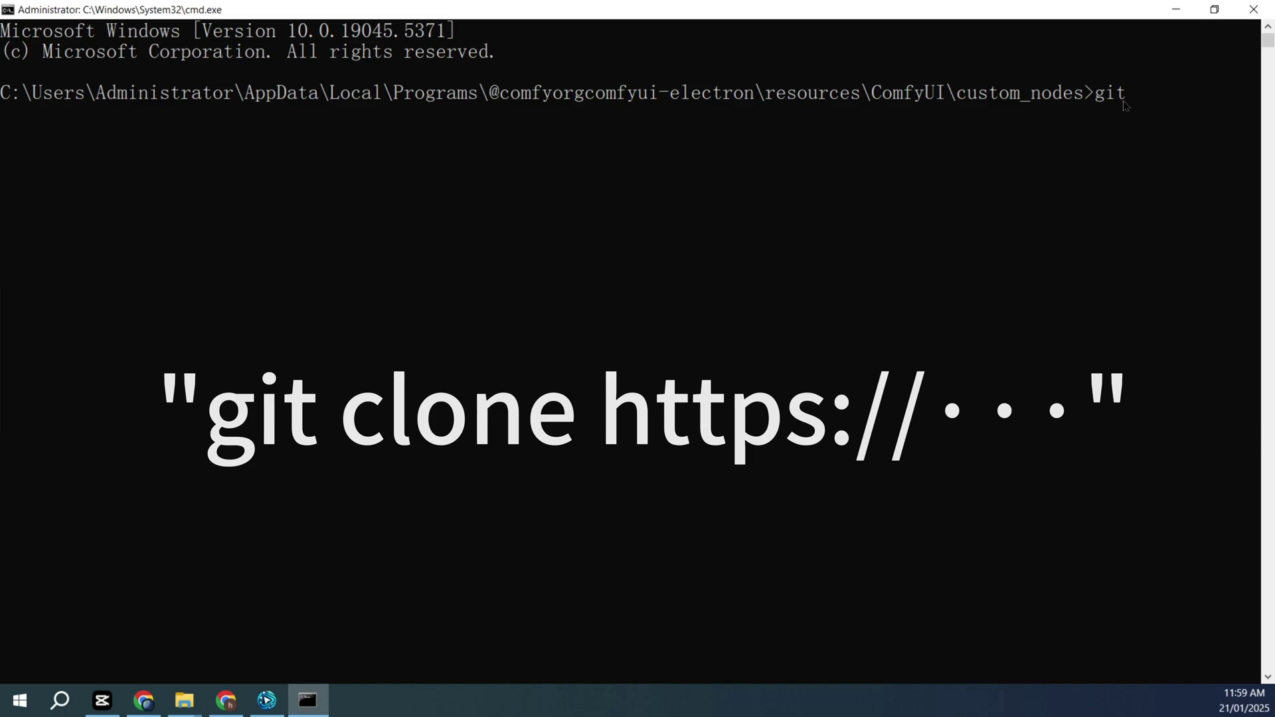
type(" clon")
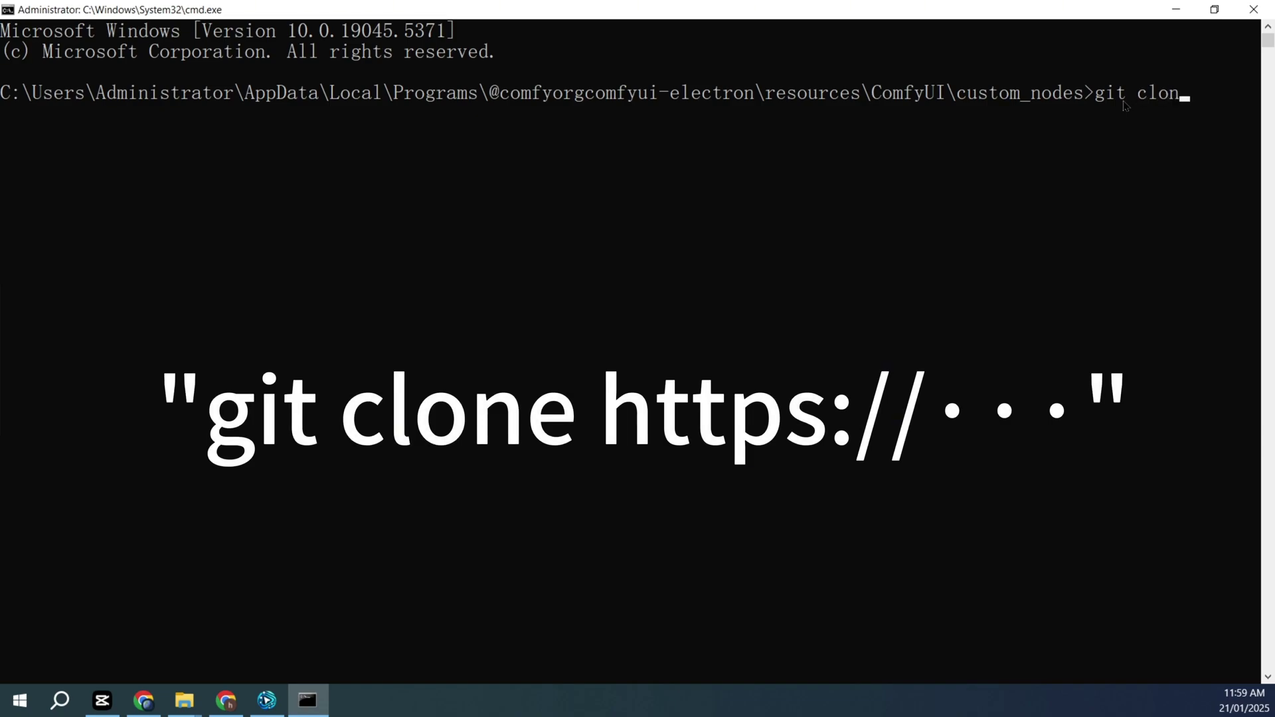
type("e https:")
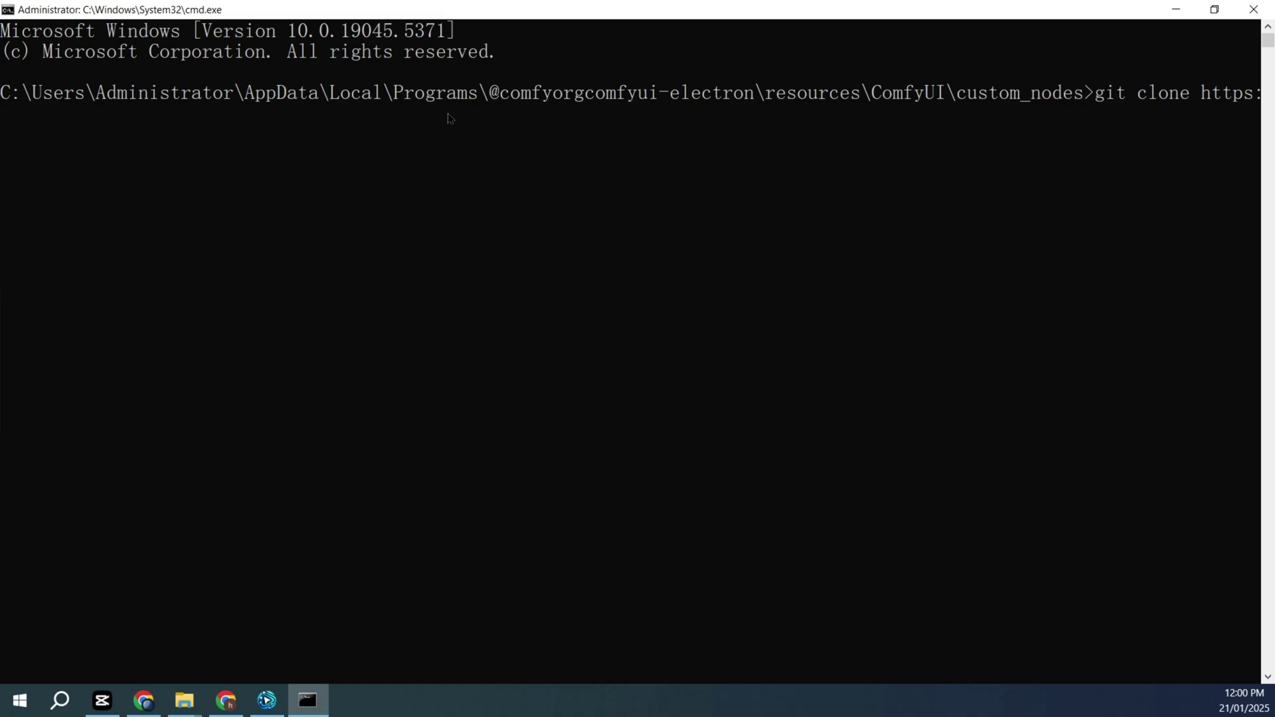
key("Return")
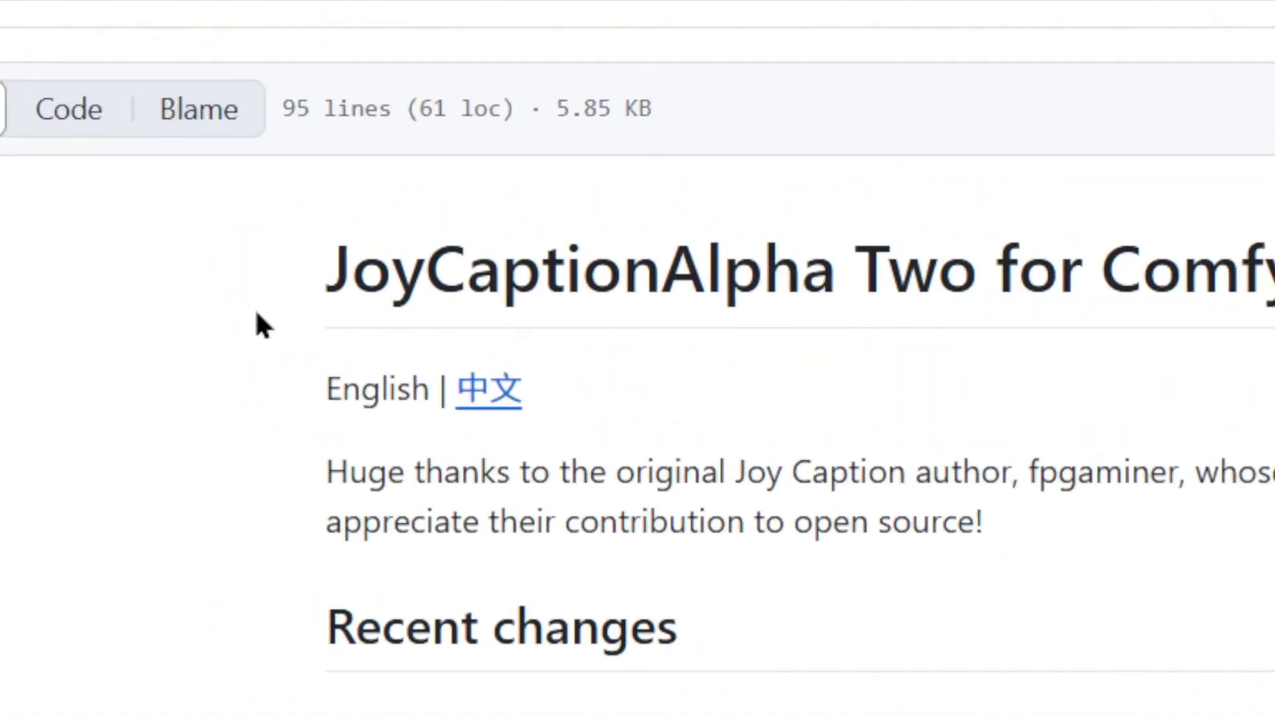
Step: Run the git clone of ComfyUI_SLK_joy_caption_two in the custom_nodes console
left_click_drag(332, 262, 963, 263)
scroll(564, 321, "down", 1)
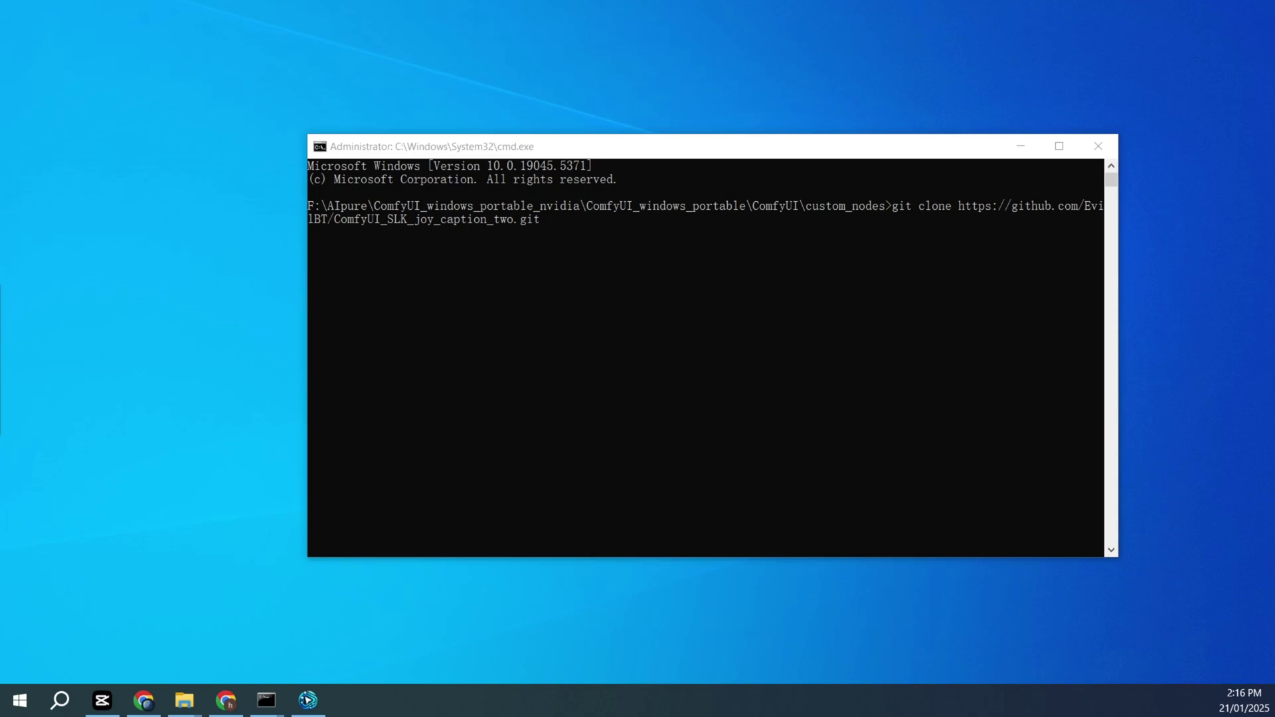
left_click(571, 232)
key("Return")
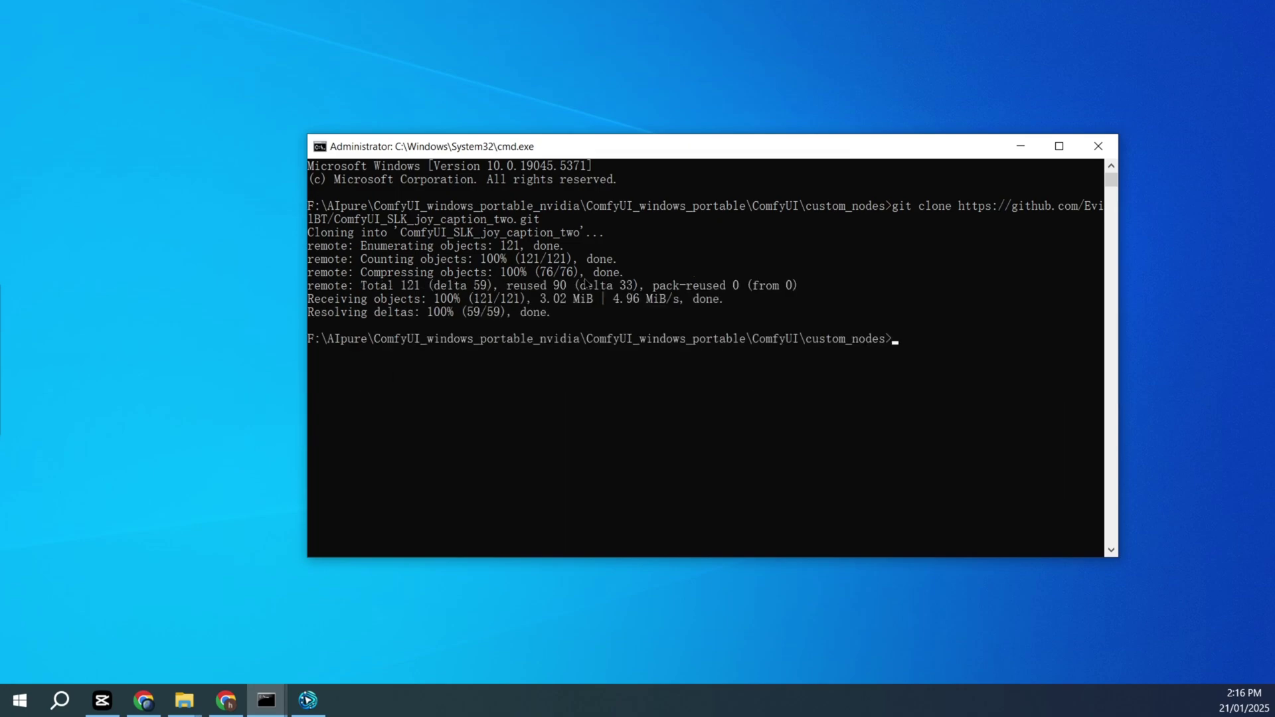
Step: Open requirements.txt from the ComfyUI_SLK_joy_caption_two folder and select all its package lines
left_click_drag(595, 150, 560, 140)
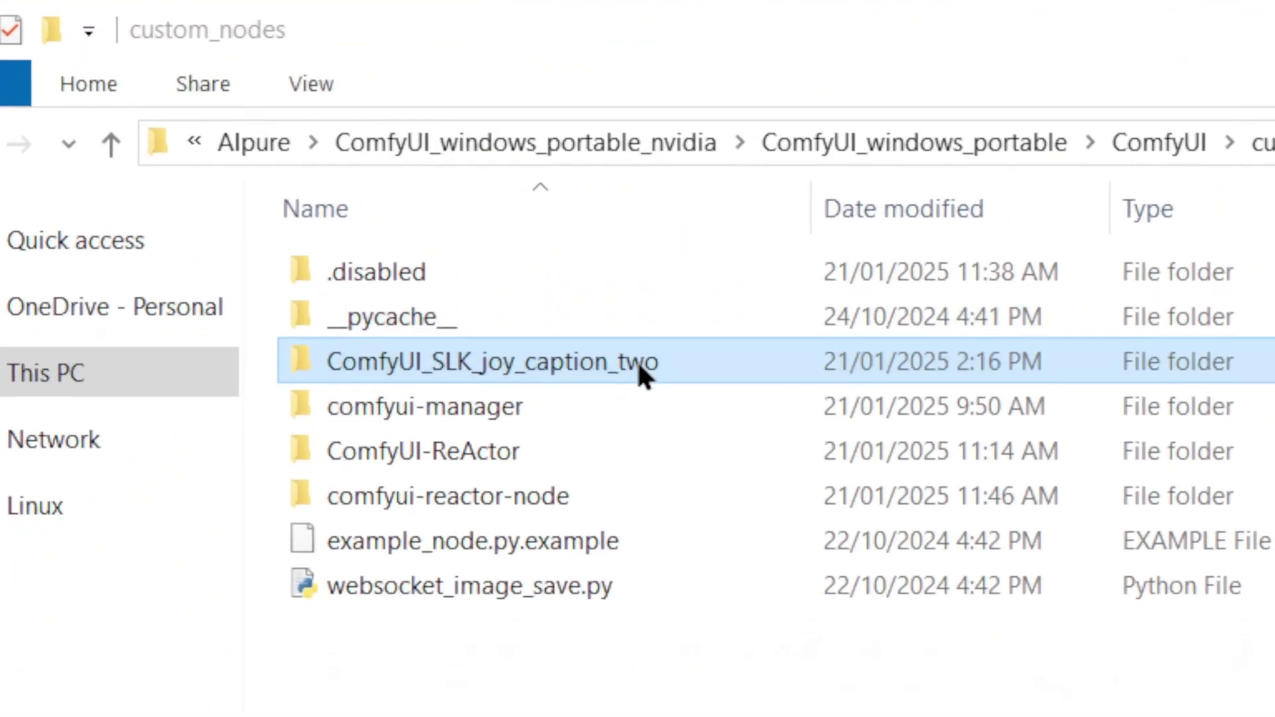
double_click(639, 277)
left_click(472, 432)
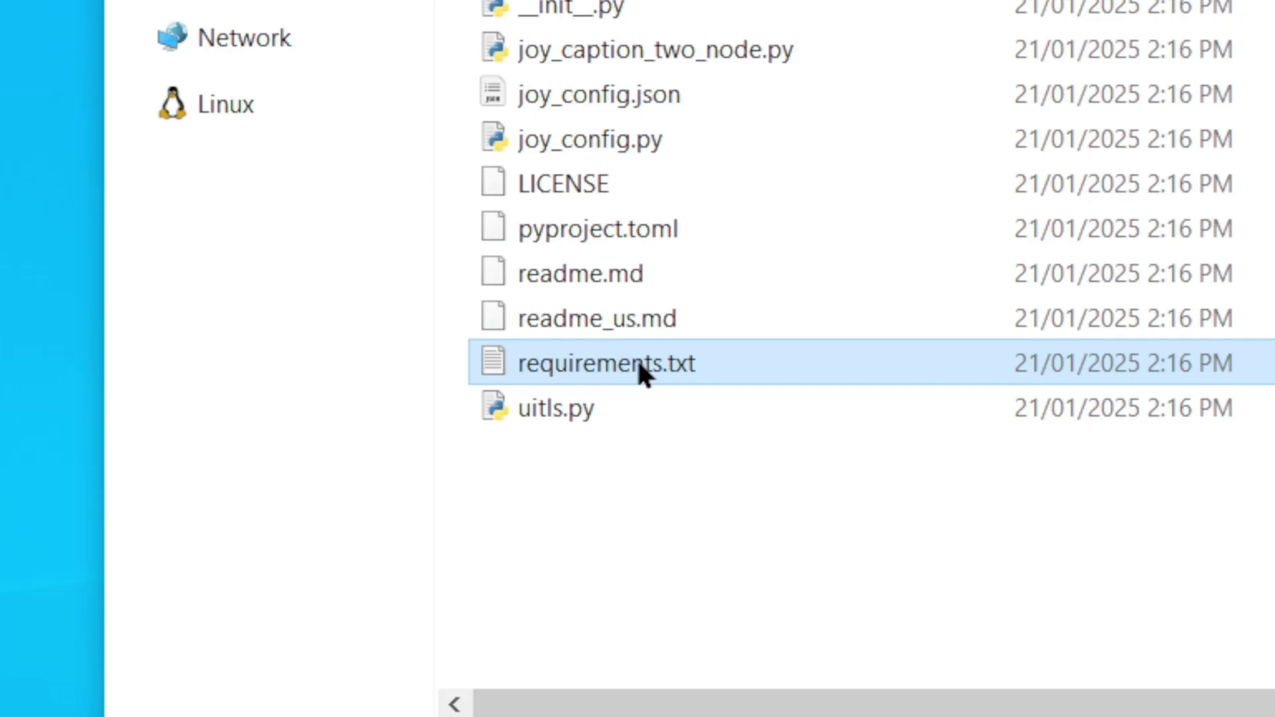
double_click(636, 357)
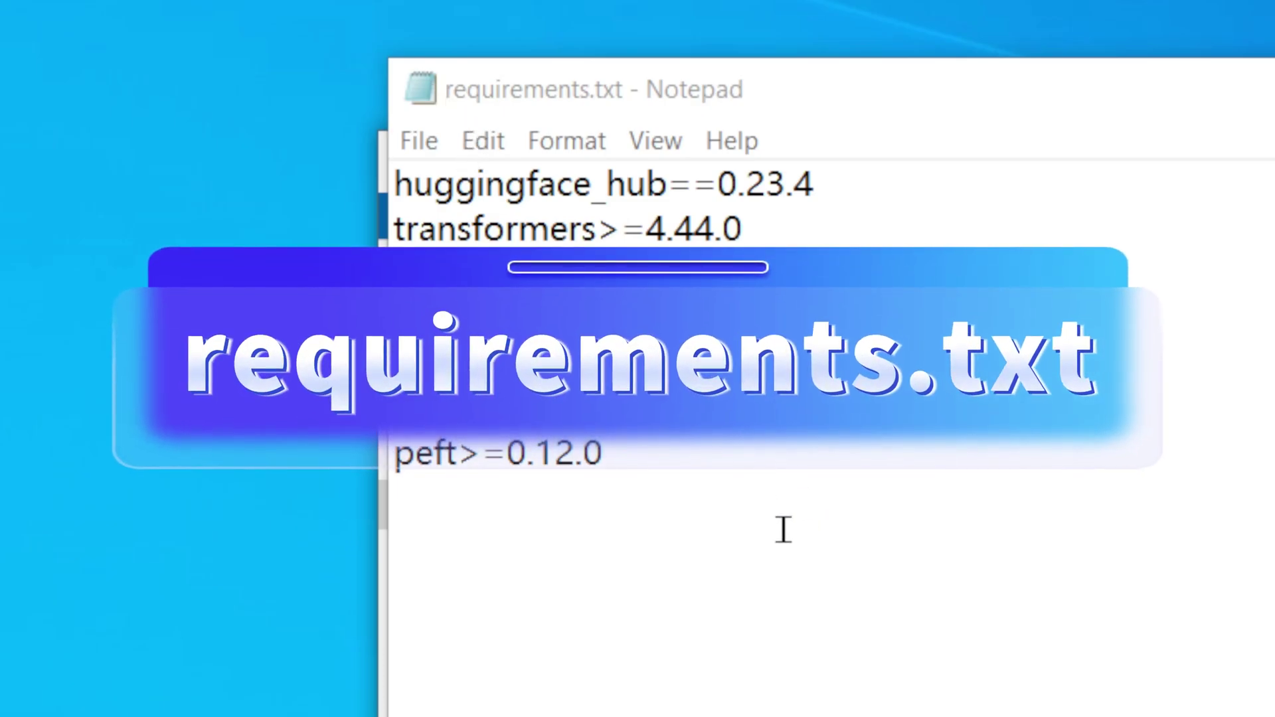
left_click_drag(784, 529, 342, 103)
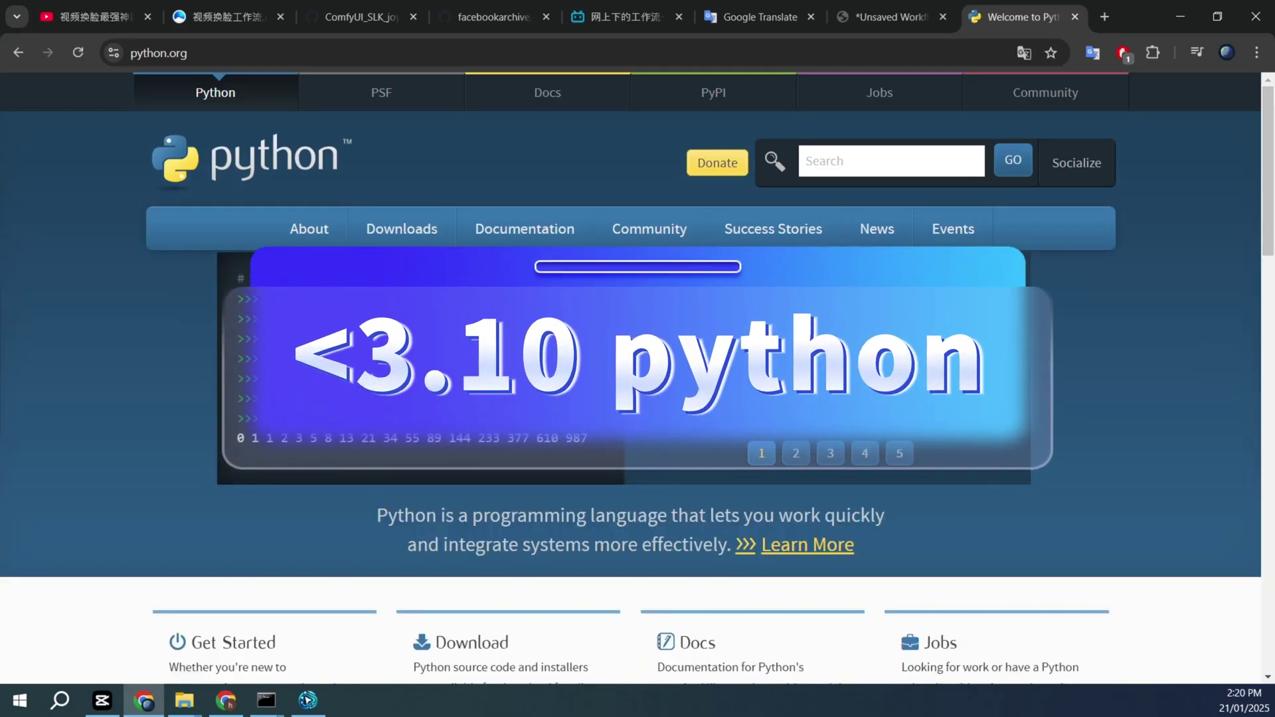
Step: Open the Python 3.12 shortcut's file location and copy the Python312 folder path from the address bar
mouse_move(418, 243)
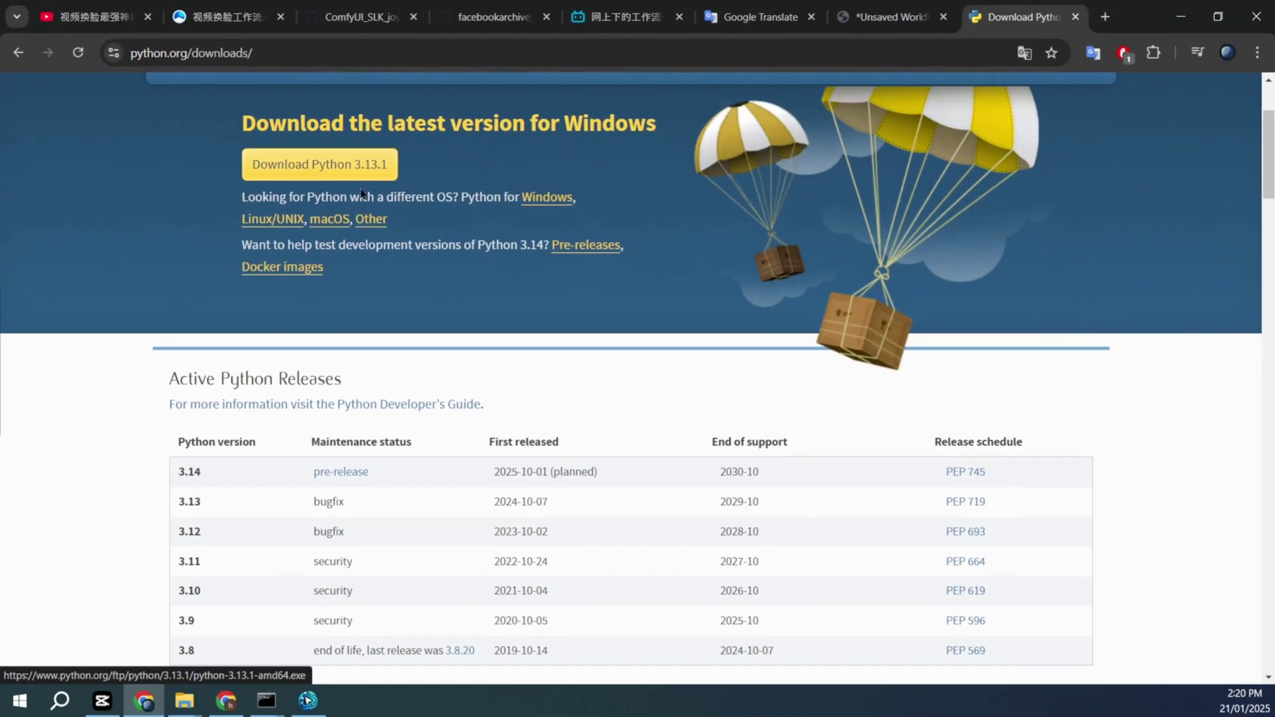
scroll(310, 330, "down", 7)
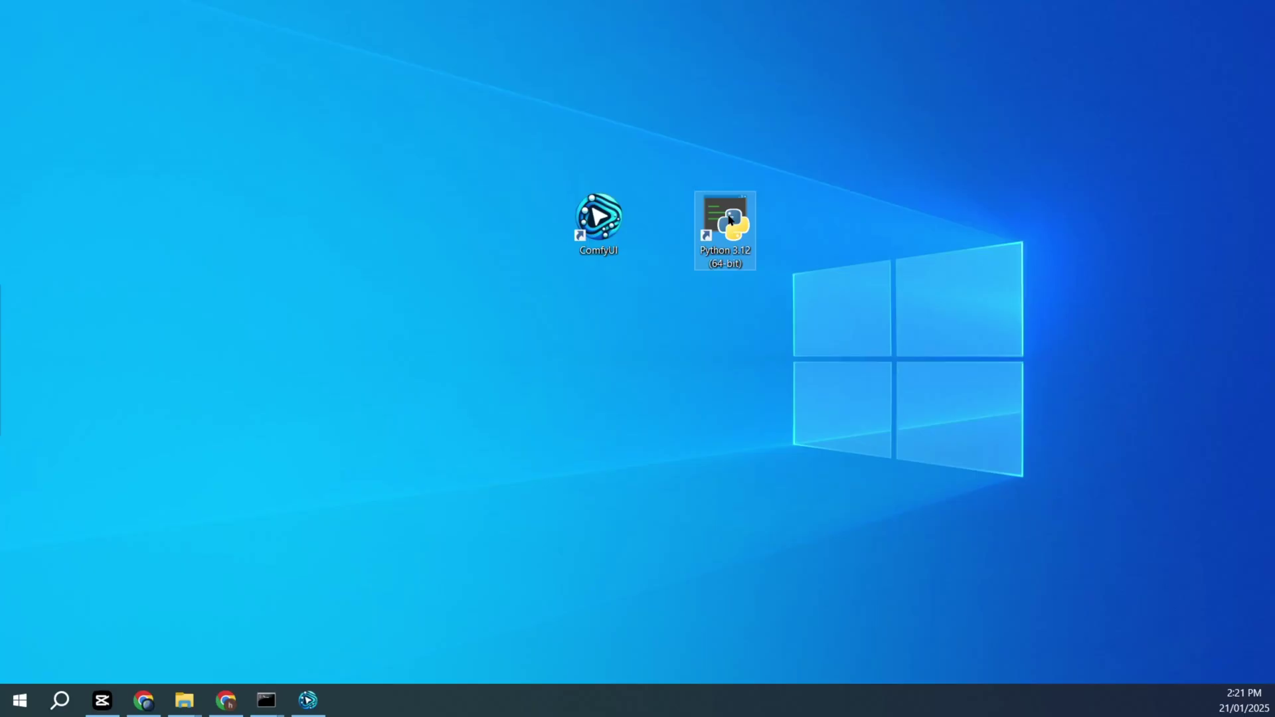
right_click(728, 220)
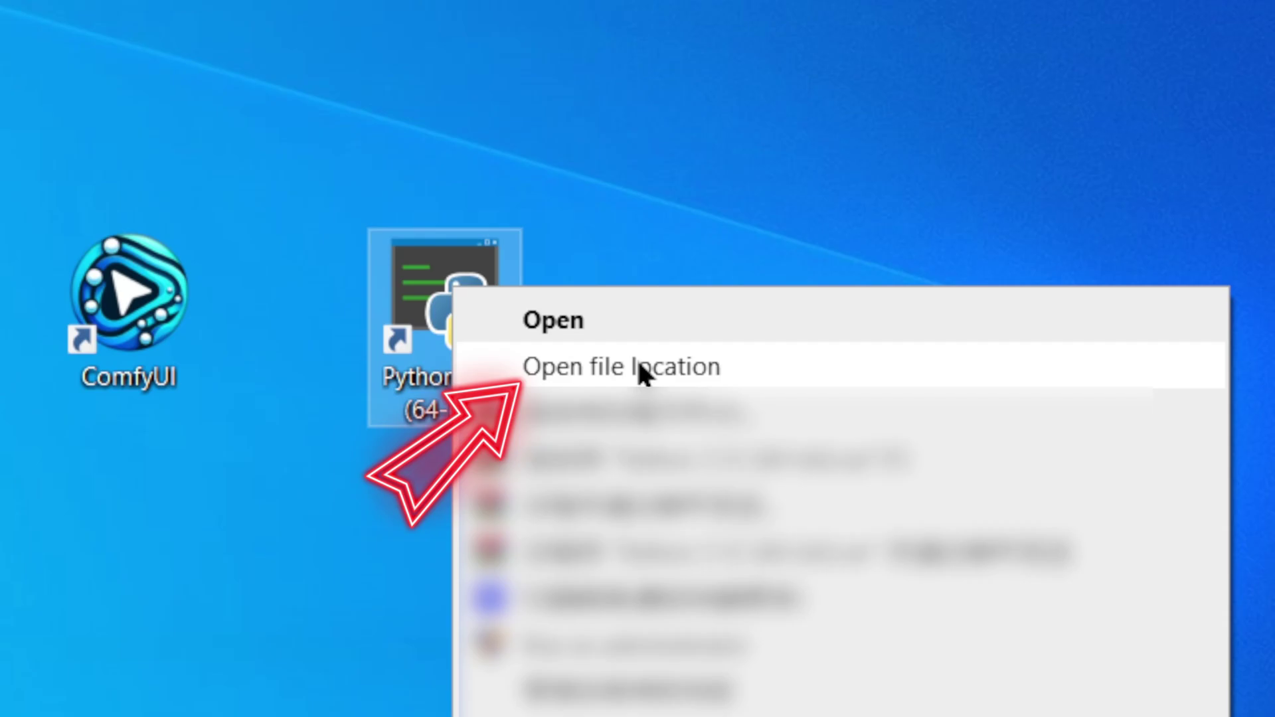
left_click(537, 363)
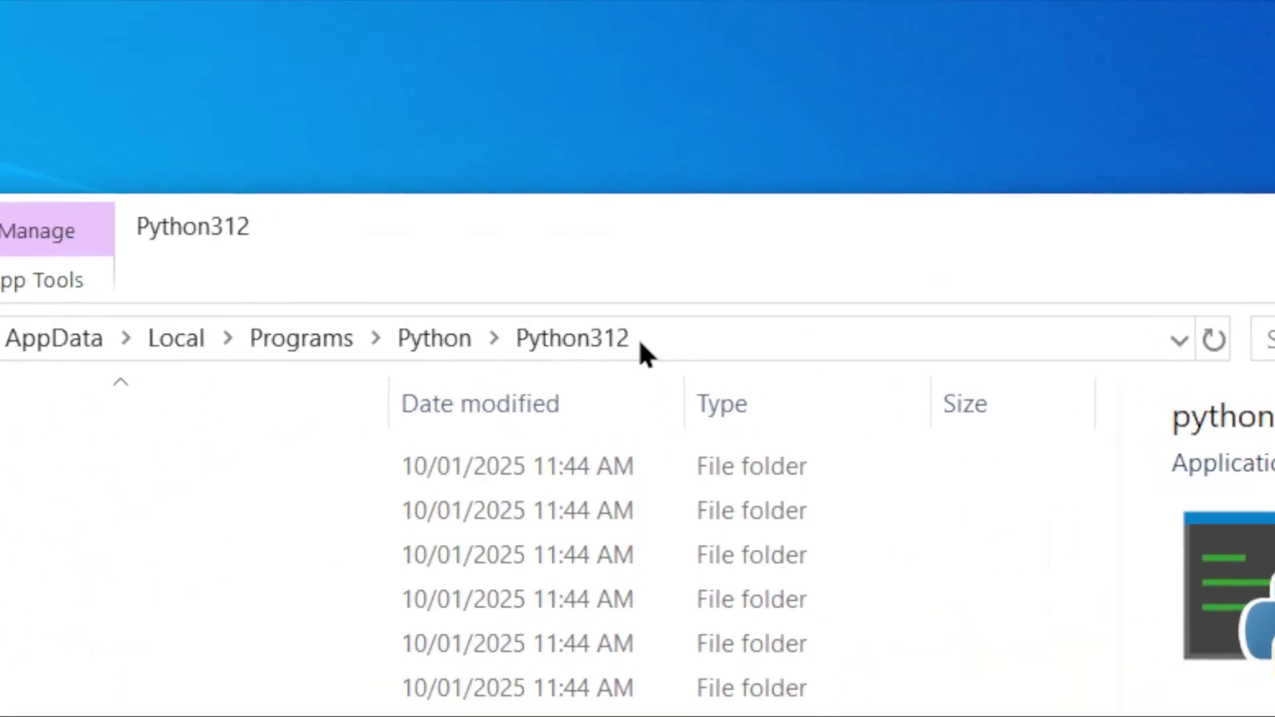
left_click(601, 132)
right_click(389, 340)
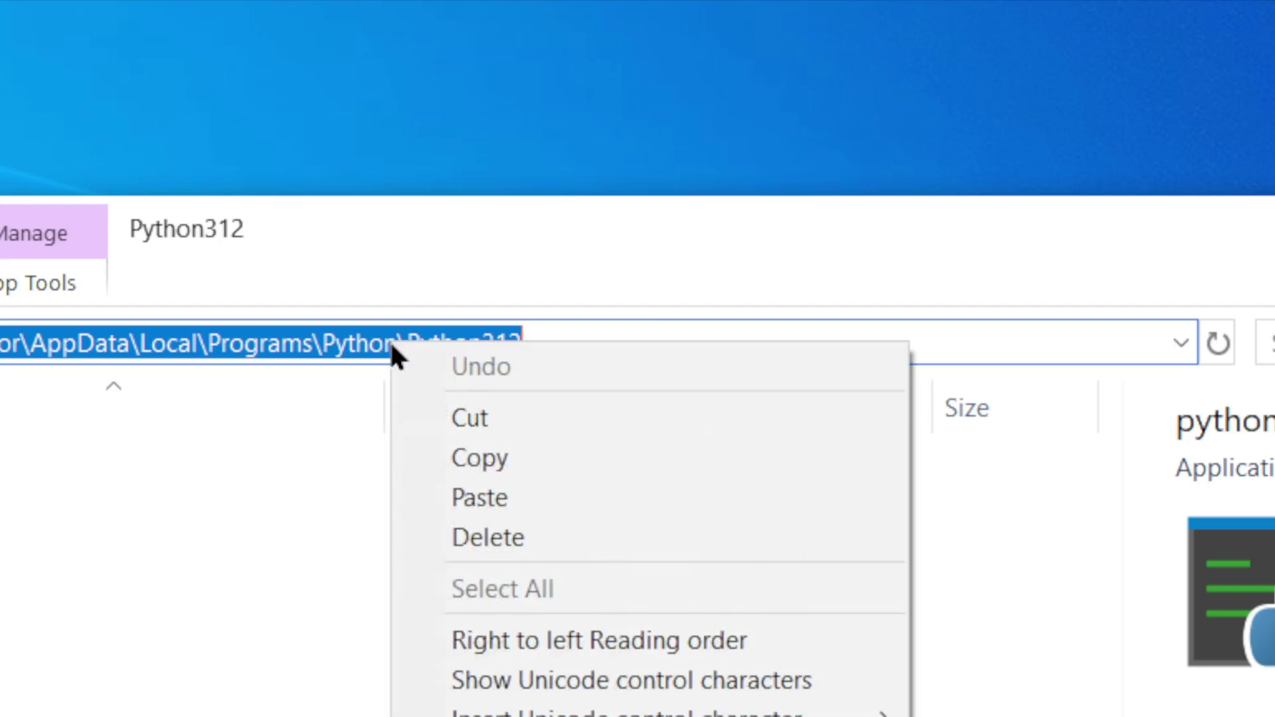
left_click(501, 469)
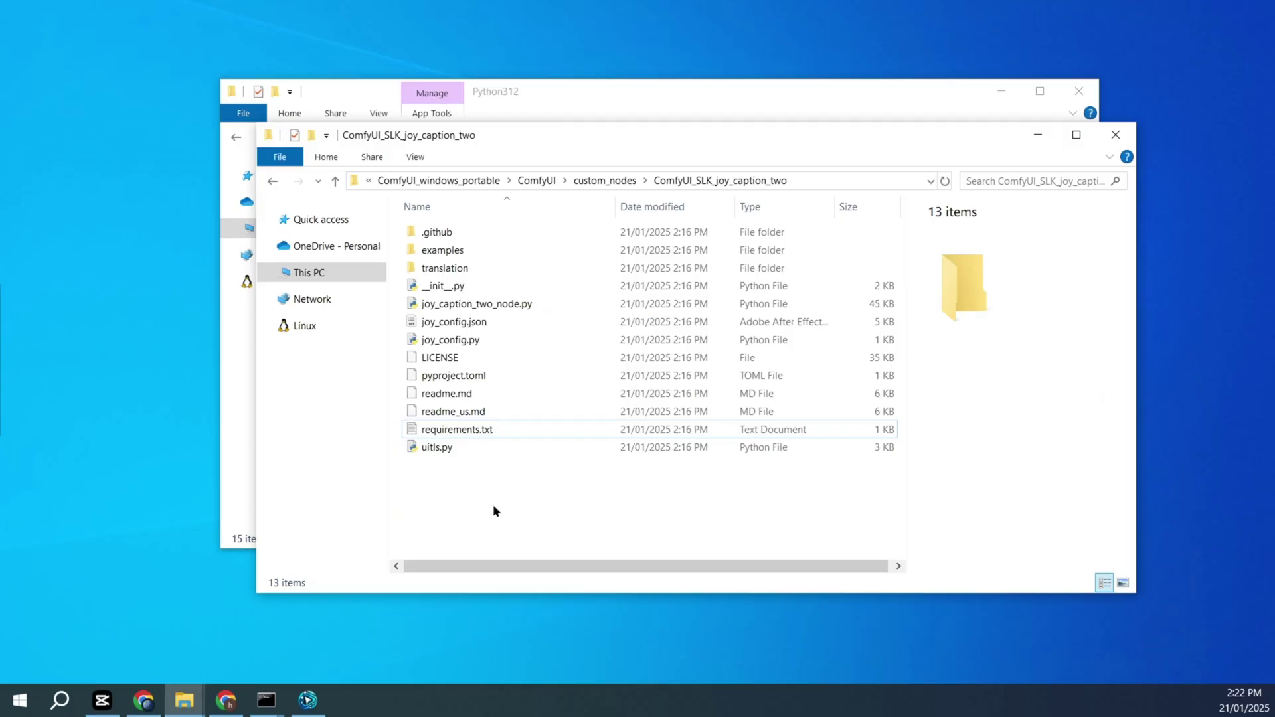
Step: Create a new text document in the folder and write the Python312 pip install -r requirements.txt command with pause
right_click(480, 500)
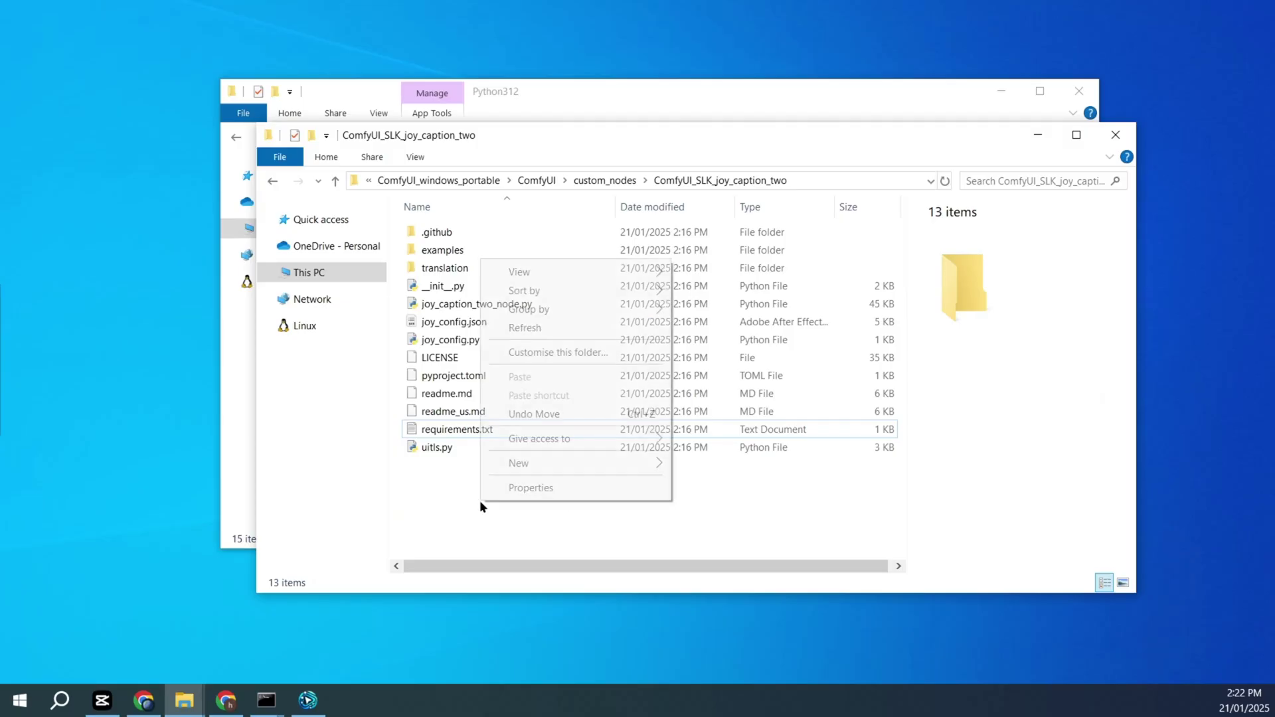
right_click(448, 488)
mouse_move(495, 449)
left_click(697, 544)
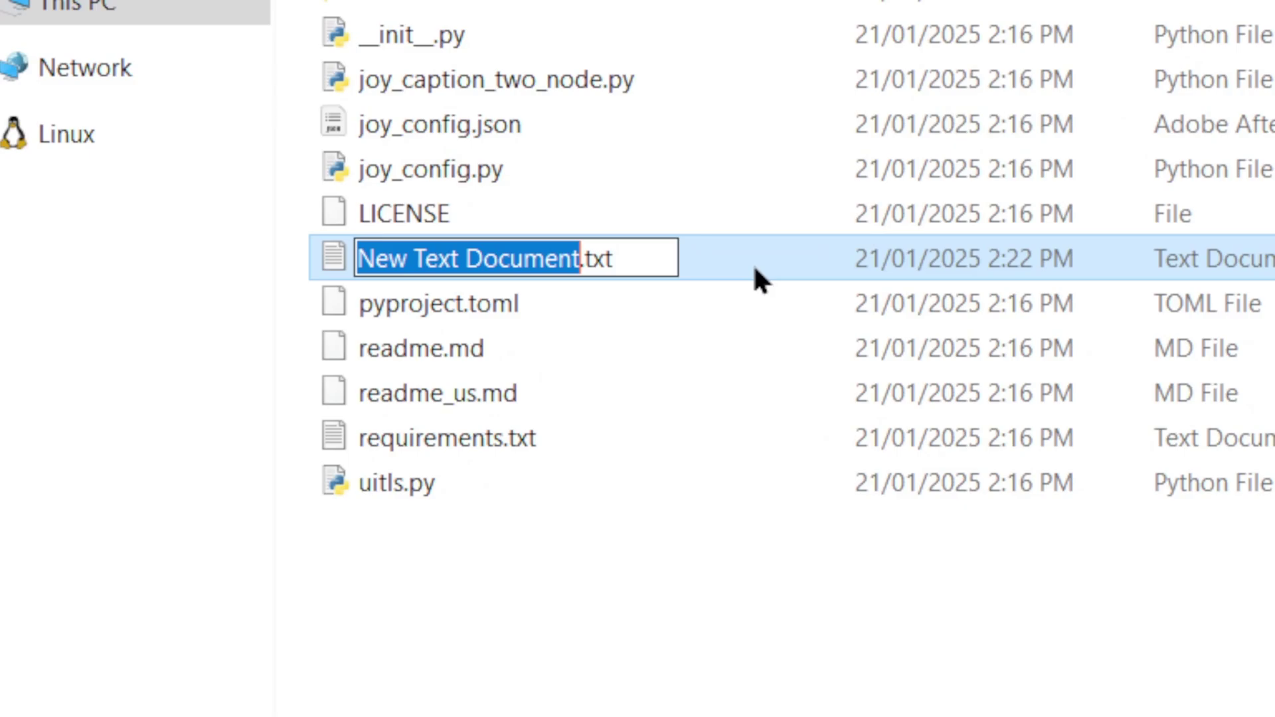
key("Return")
double_click(625, 287)
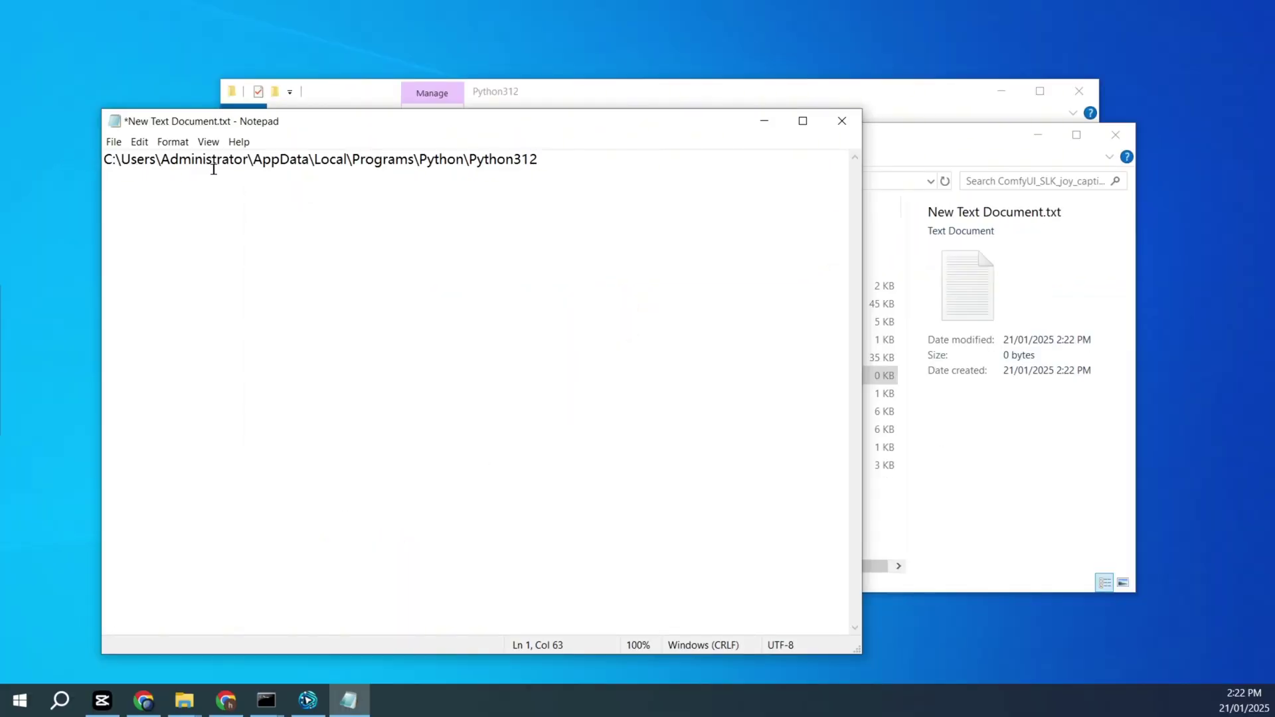
type("\\")
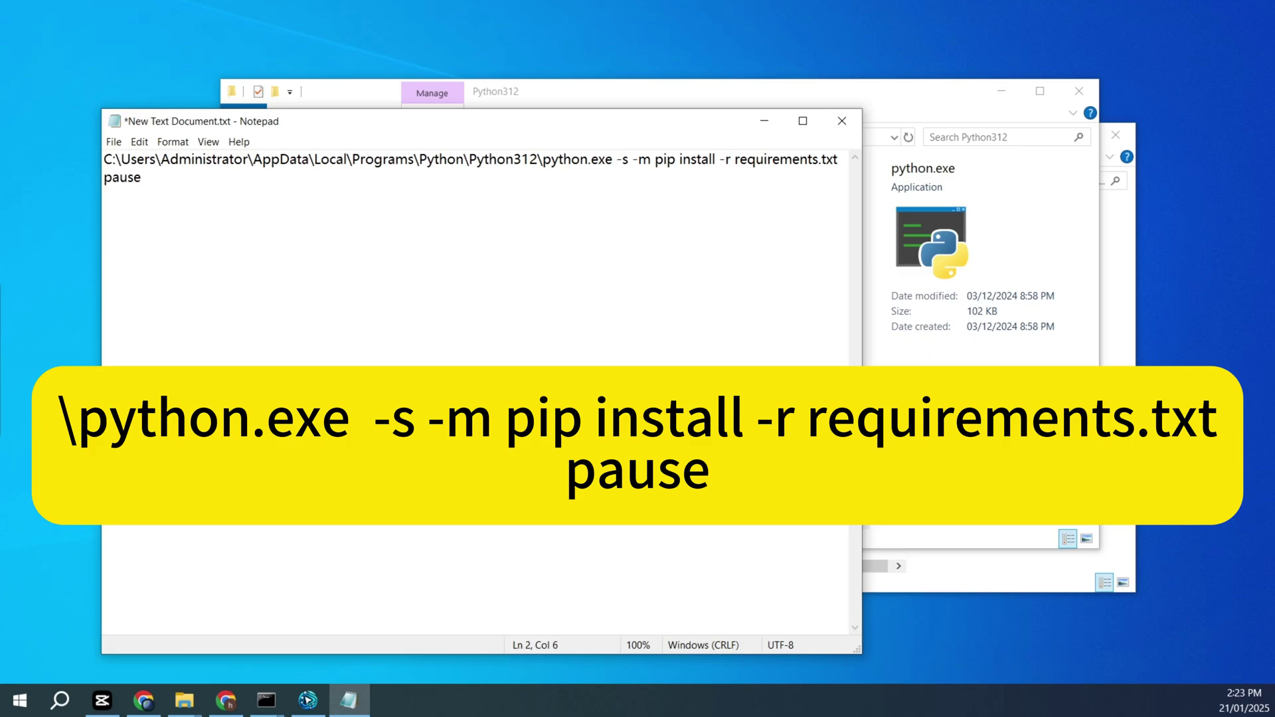
Step: Save the script, rename it to Install.bat, and run it to install the requirements
key("alt+F4")
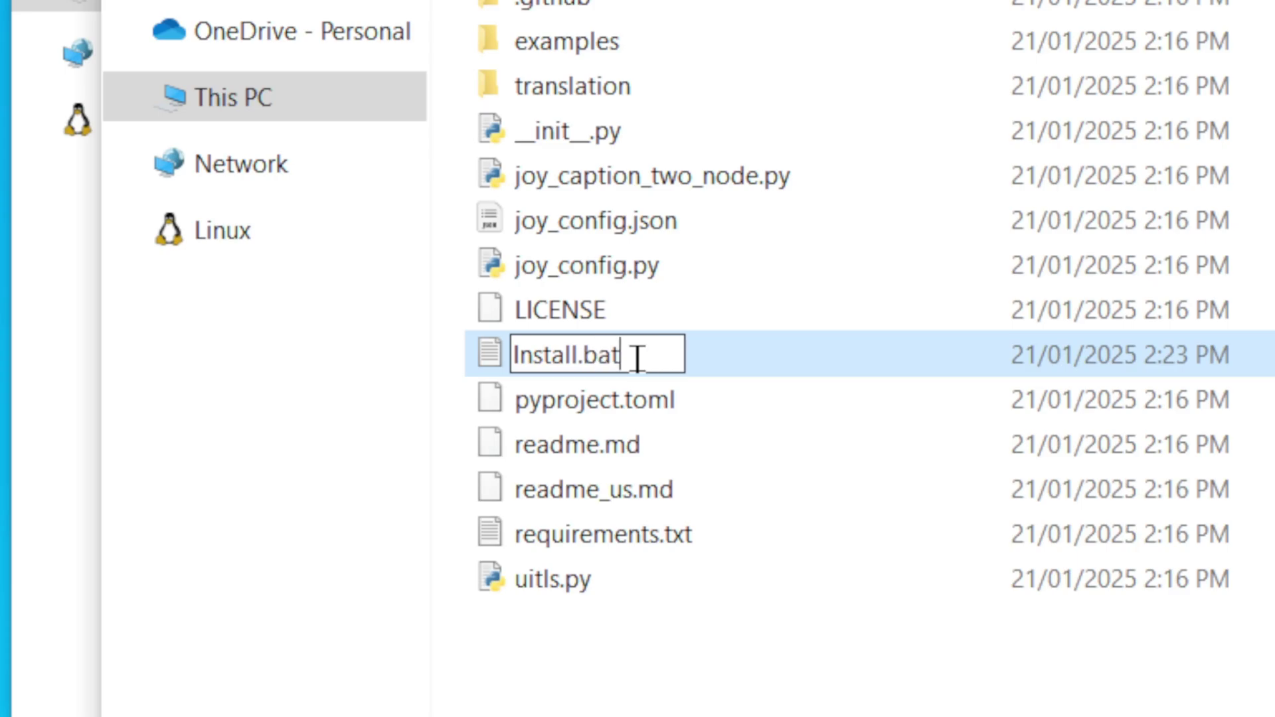
key("Return")
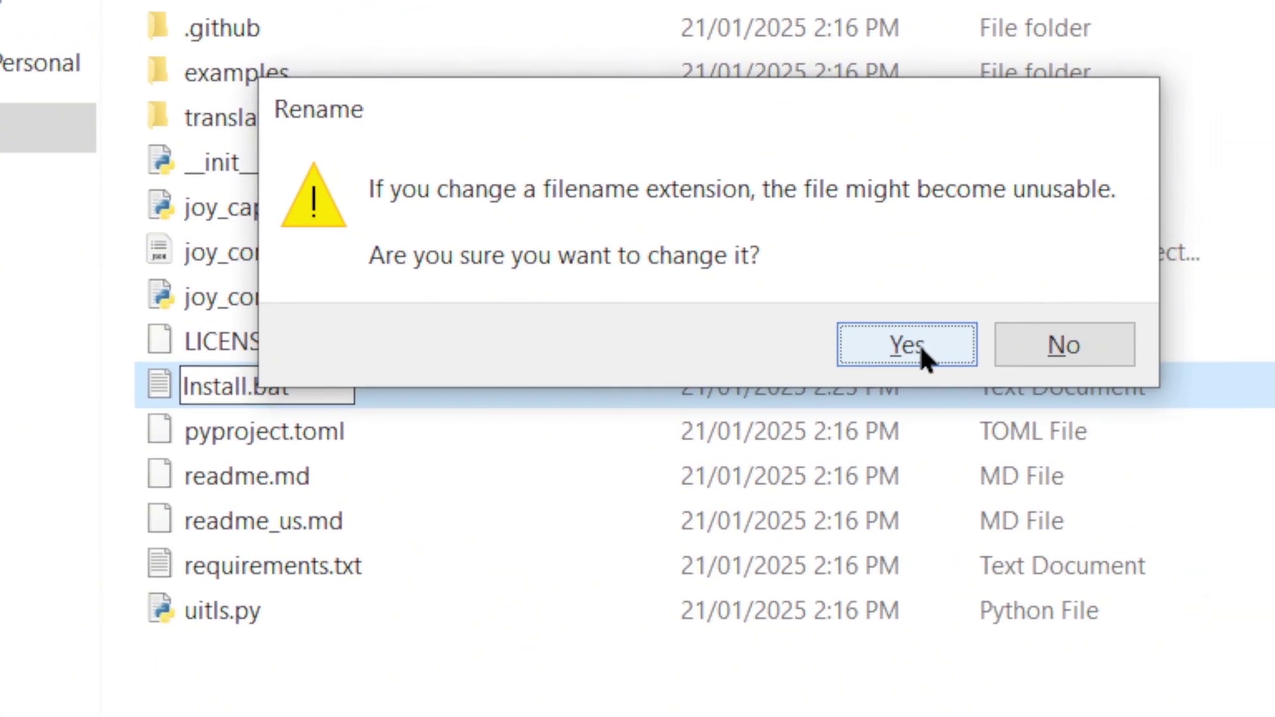
left_click(919, 344)
double_click(345, 386)
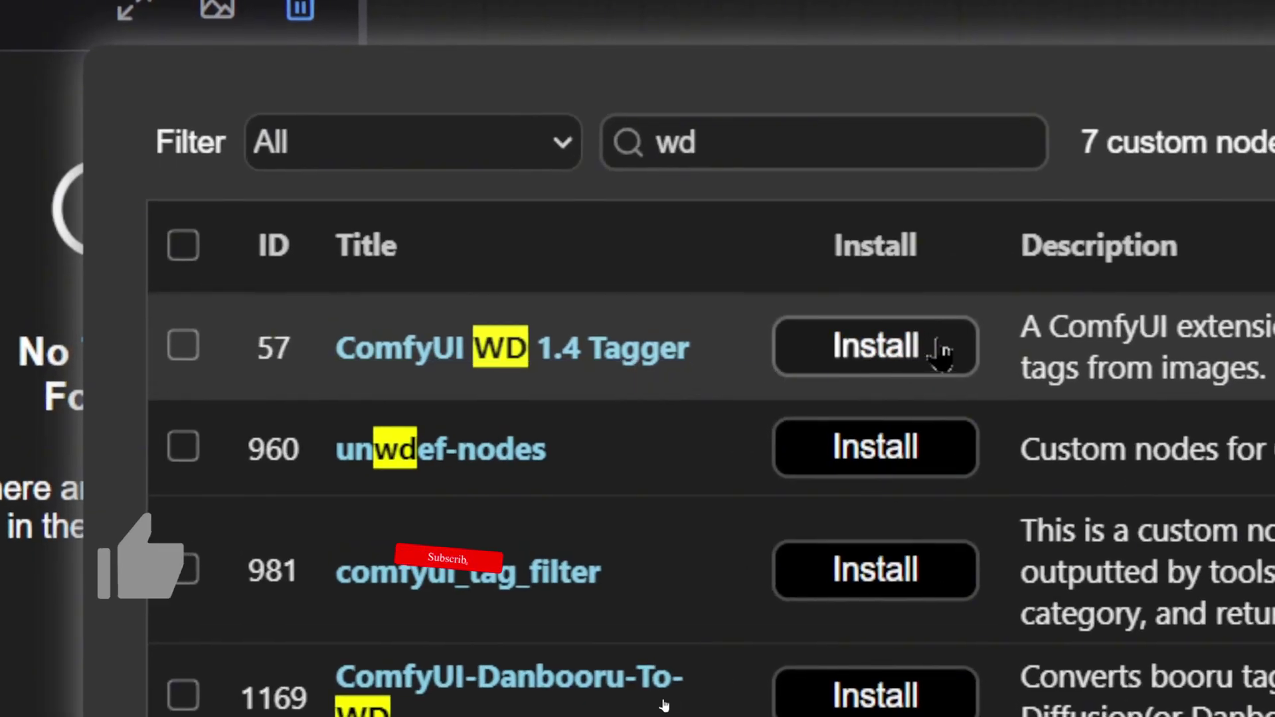
Step: Install the ComfyUI WD 1.4 Tagger pack from the 'wd' search results
left_click(459, 203)
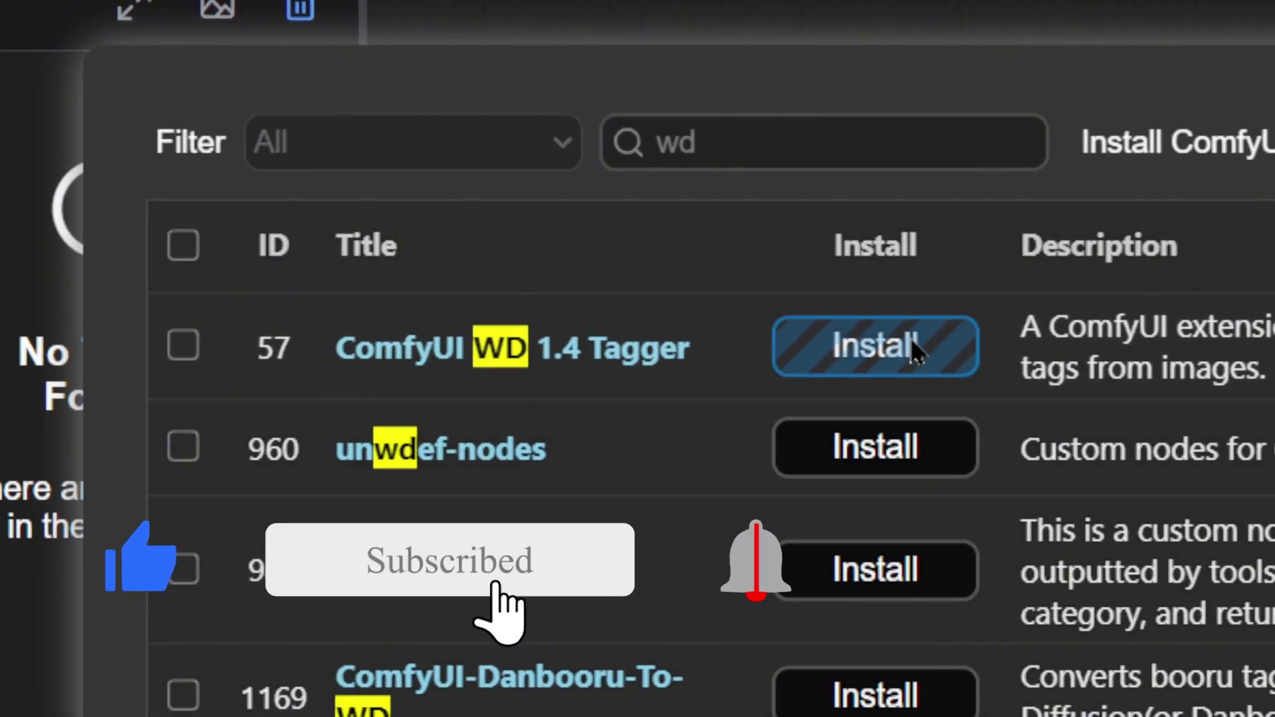